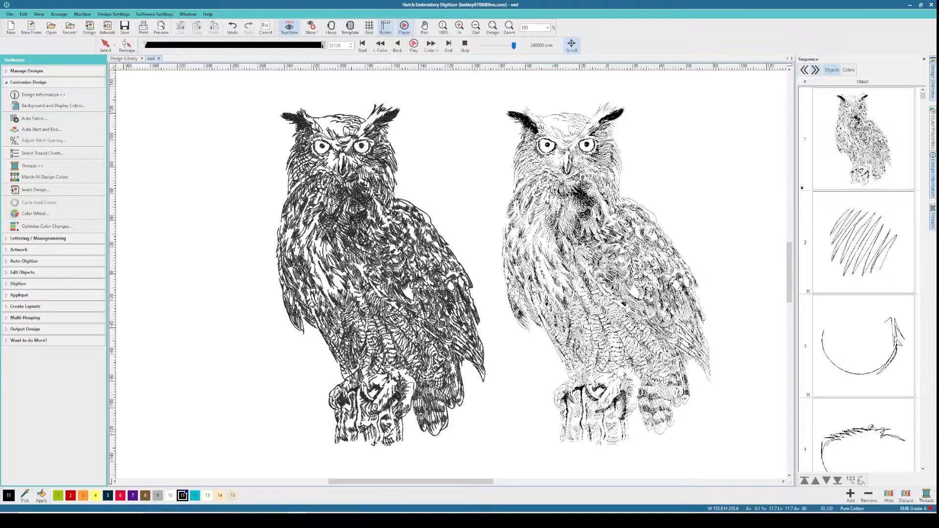
Stop the stitch player, compare the stitched owl with its line artwork, and magnify the artwork's eyes to 600%.
{"action": "left_click", "coordinate": [465, 45]}
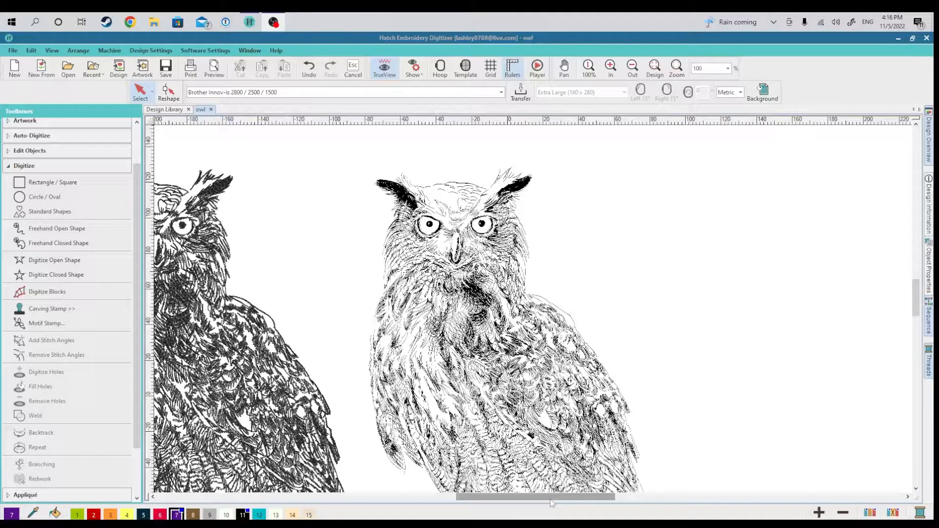
{"action": "left_click_drag", "start_coordinate": [550, 498], "coordinate": [489, 498]}
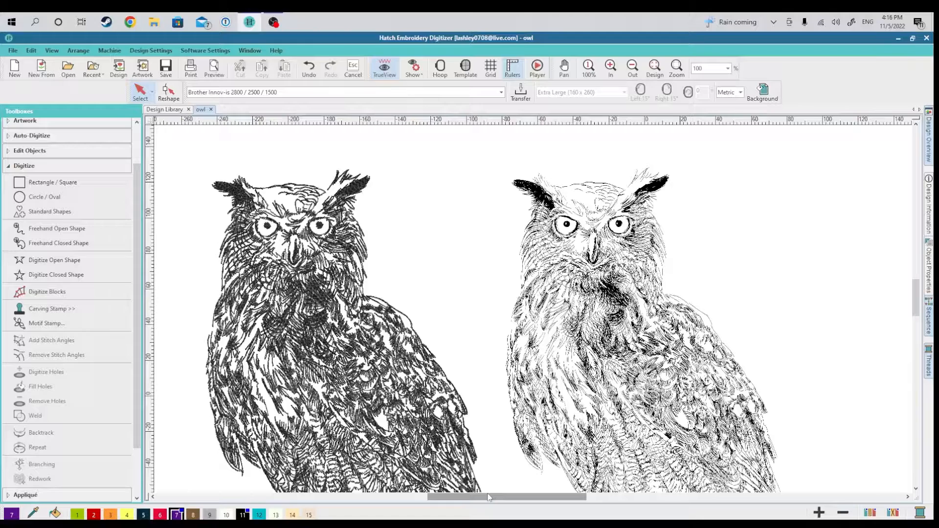
{"action": "left_click_drag", "start_coordinate": [489, 497], "coordinate": [512, 497]}
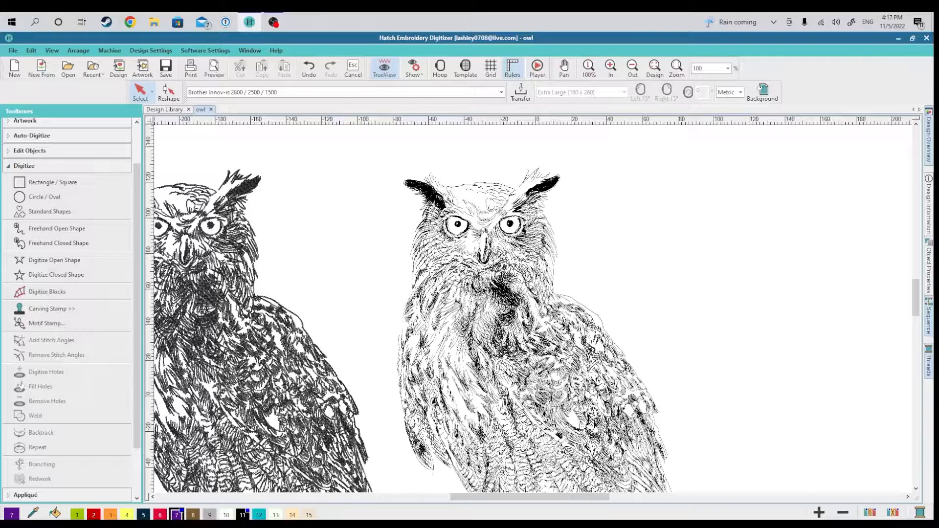
{"action": "left_click", "coordinate": [728, 68]}
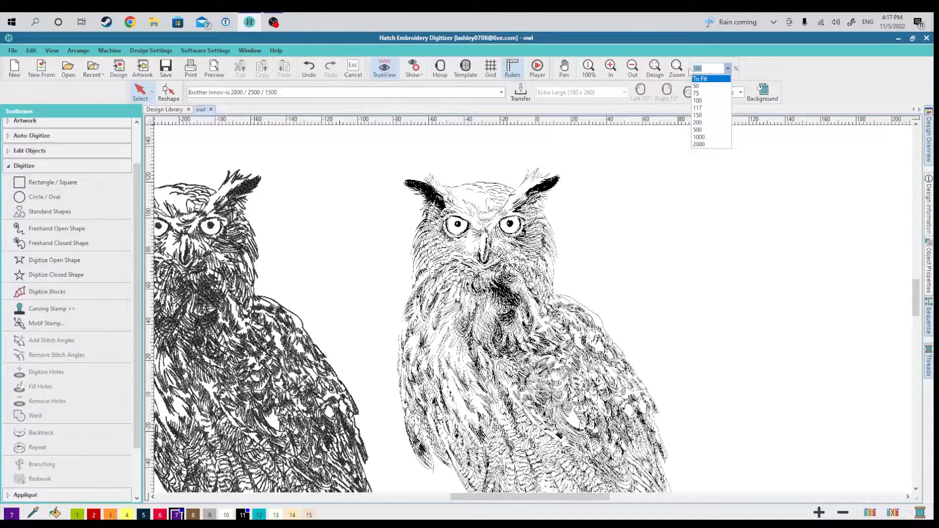
{"action": "type", "text": "600"}
{"action": "key", "text": "Return"}
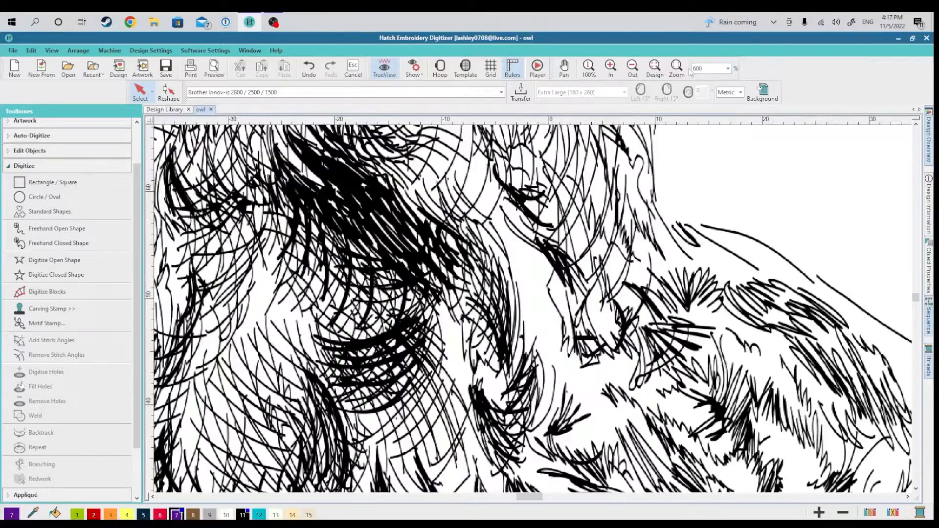
{"action": "left_click_drag", "start_coordinate": [538, 497], "coordinate": [533, 498]}
{"action": "left_click_drag", "start_coordinate": [915, 301], "coordinate": [912, 293]}
{"action": "left_click_drag", "start_coordinate": [529, 497], "coordinate": [518, 497]}
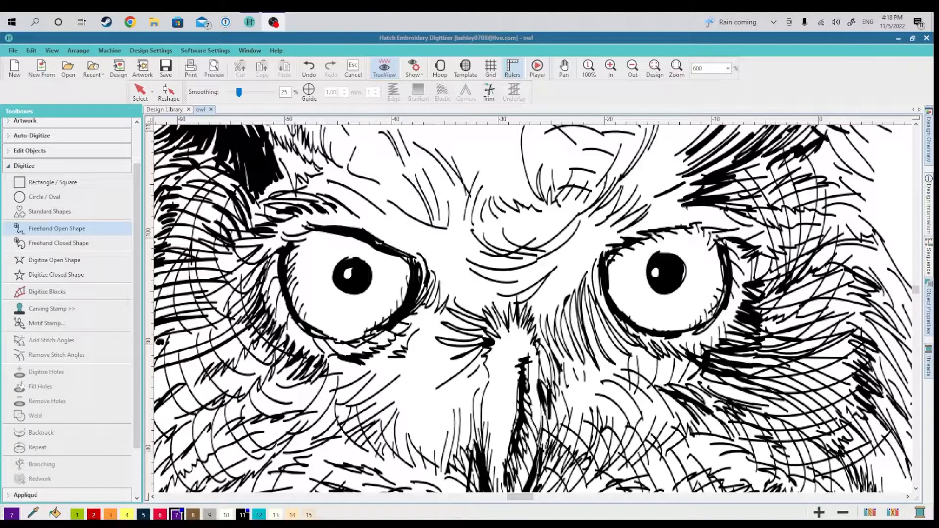
Try Freehand Open Shape with zigzag and looped strokes between and below the owl's eyes, and undo them.
{"action": "left_click", "coordinate": [72, 233]}
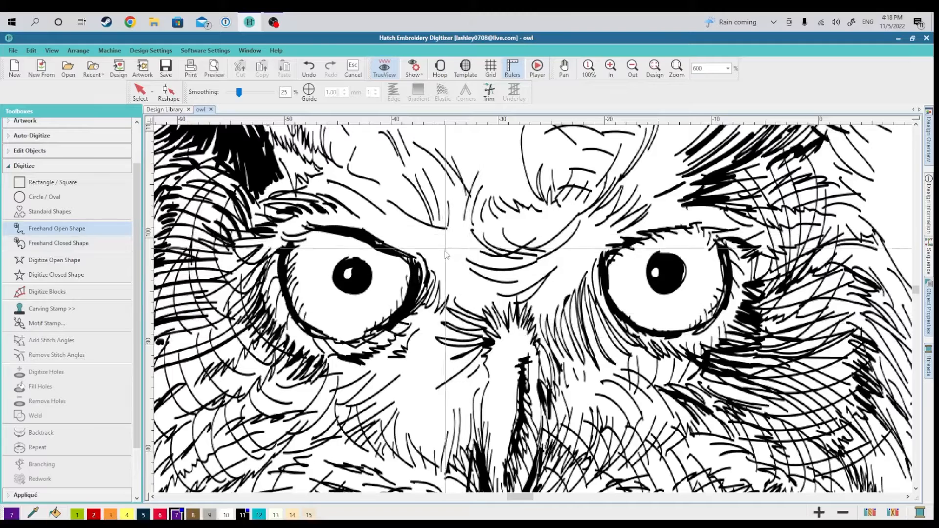
{"action": "mouse_move", "coordinate": [445, 272]}
{"action": "left_mouse_down"}
{"action": "mouse_move", "coordinate": [445, 227]}
{"action": "mouse_move", "coordinate": [469, 288]}
{"action": "mouse_move", "coordinate": [475, 226]}
{"action": "mouse_move", "coordinate": [489, 287]}
{"action": "mouse_move", "coordinate": [505, 224]}
{"action": "mouse_move", "coordinate": [506, 292]}
{"action": "mouse_move", "coordinate": [533, 237]}
{"action": "mouse_move", "coordinate": [529, 298]}
{"action": "left_mouse_up"}
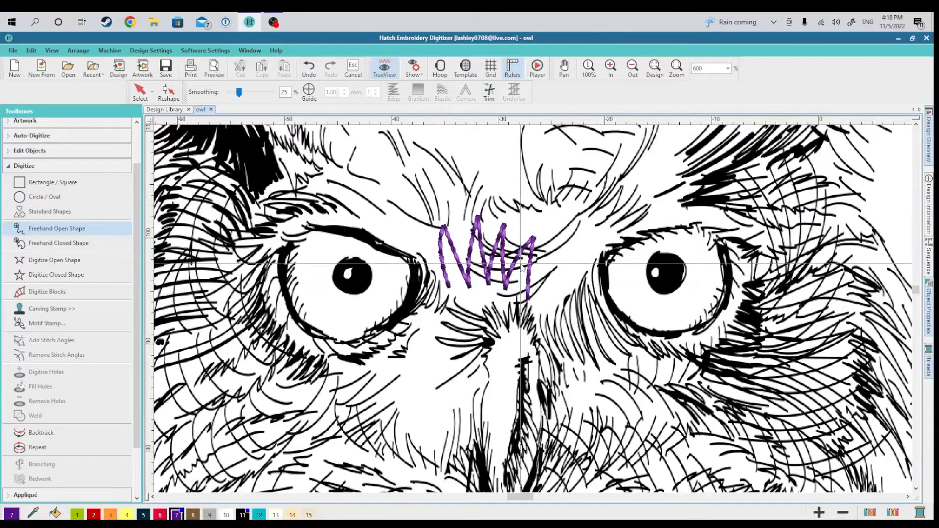
{"action": "mouse_move", "coordinate": [529, 296]}
{"action": "left_mouse_down"}
{"action": "mouse_move", "coordinate": [568, 246]}
{"action": "mouse_move", "coordinate": [551, 331]}
{"action": "mouse_move", "coordinate": [517, 326]}
{"action": "mouse_move", "coordinate": [512, 295]}
{"action": "mouse_move", "coordinate": [473, 335]}
{"action": "mouse_move", "coordinate": [372, 365]}
{"action": "mouse_move", "coordinate": [397, 326]}
{"action": "mouse_move", "coordinate": [348, 361]}
{"action": "mouse_move", "coordinate": [355, 369]}
{"action": "mouse_move", "coordinate": [324, 362]}
{"action": "left_mouse_up"}
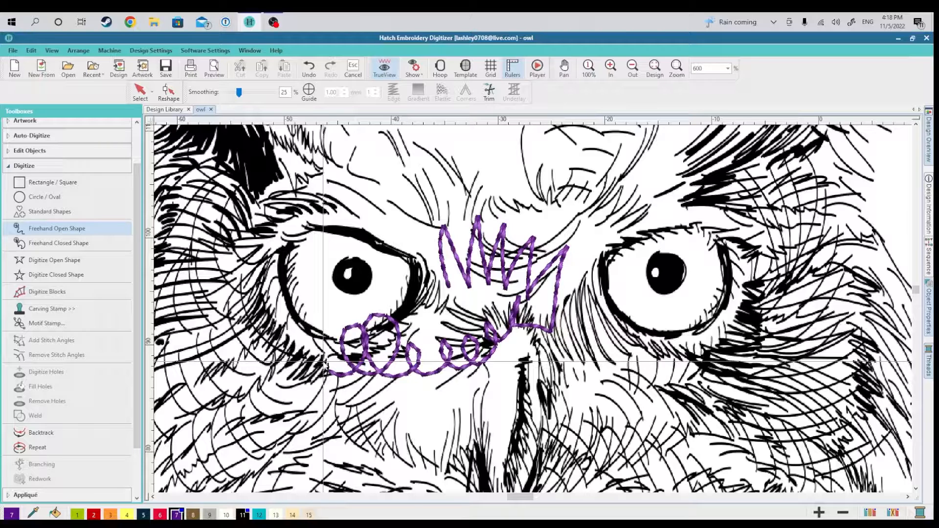
{"action": "left_click", "coordinate": [313, 68]}
{"action": "left_click", "coordinate": [317, 69]}
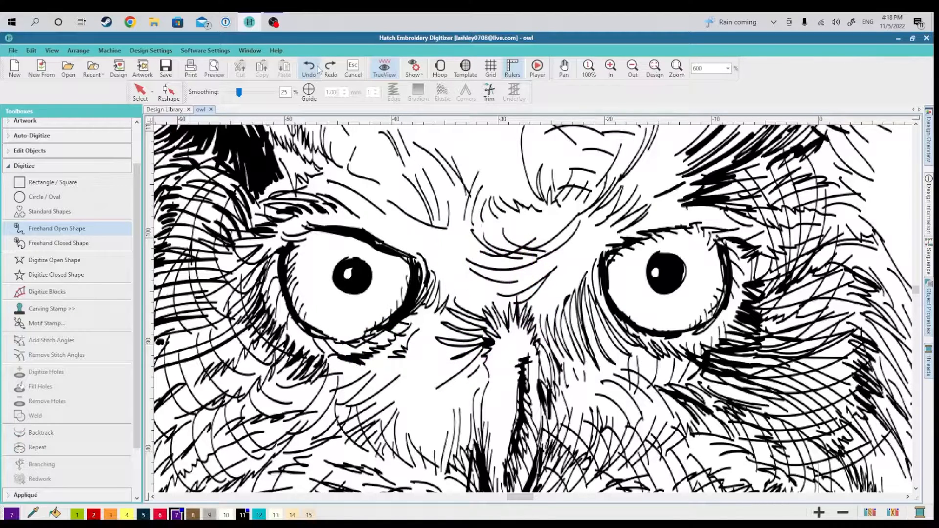
Try tracing the upper and inner rim of the owl's left-hand eye point by point with Digitize Open Shape in Single Run.
{"action": "left_click", "coordinate": [73, 261]}
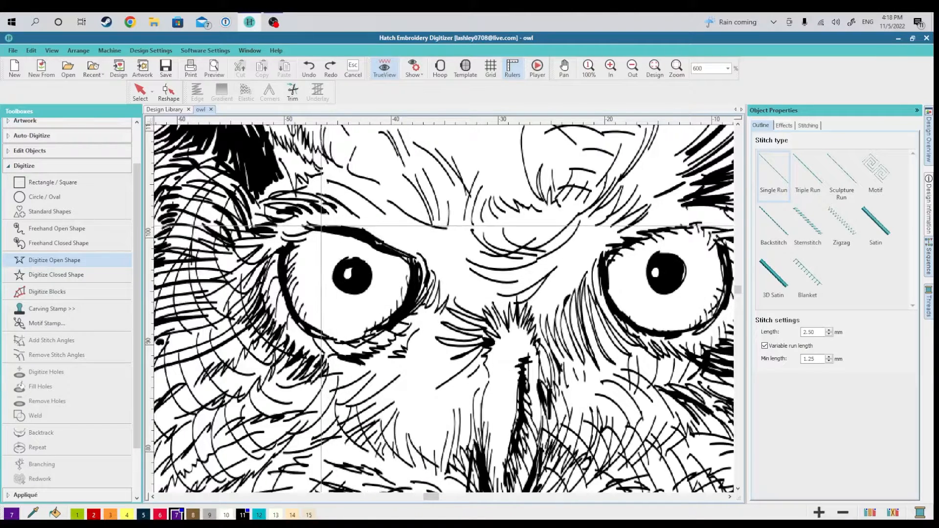
{"action": "left_click", "coordinate": [321, 227]}
{"action": "left_click", "coordinate": [356, 233]}
{"action": "left_click", "coordinate": [379, 242]}
{"action": "left_click", "coordinate": [385, 247]}
{"action": "left_click", "coordinate": [410, 259]}
{"action": "left_click", "coordinate": [417, 279]}
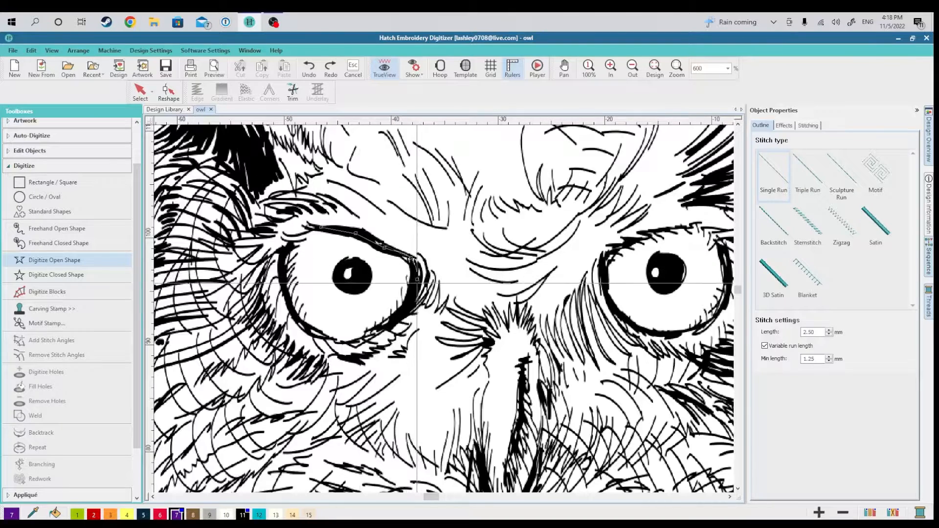
{"action": "left_click", "coordinate": [407, 305]}
{"action": "left_click", "coordinate": [380, 330]}
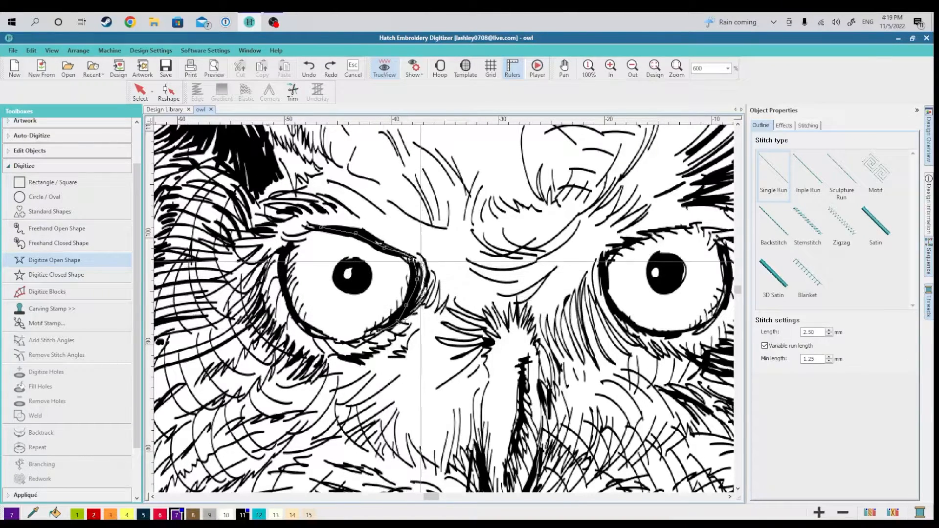
{"action": "key", "text": "Return"}
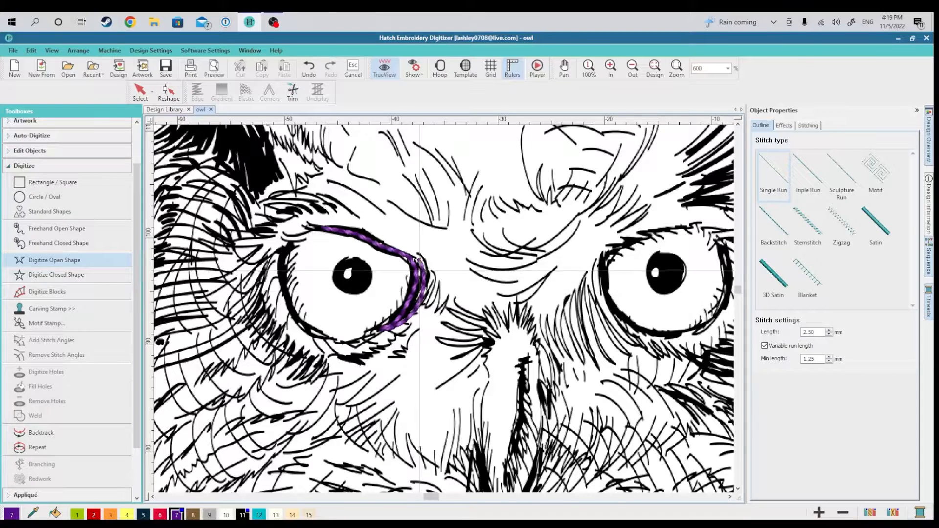
Try tracing the lower and outer rim of the left-hand eye as a second point-by-point open shape.
{"action": "left_click", "coordinate": [298, 311]}
{"action": "left_click", "coordinate": [287, 293]}
{"action": "left_click", "coordinate": [286, 279]}
{"action": "left_click", "coordinate": [288, 251]}
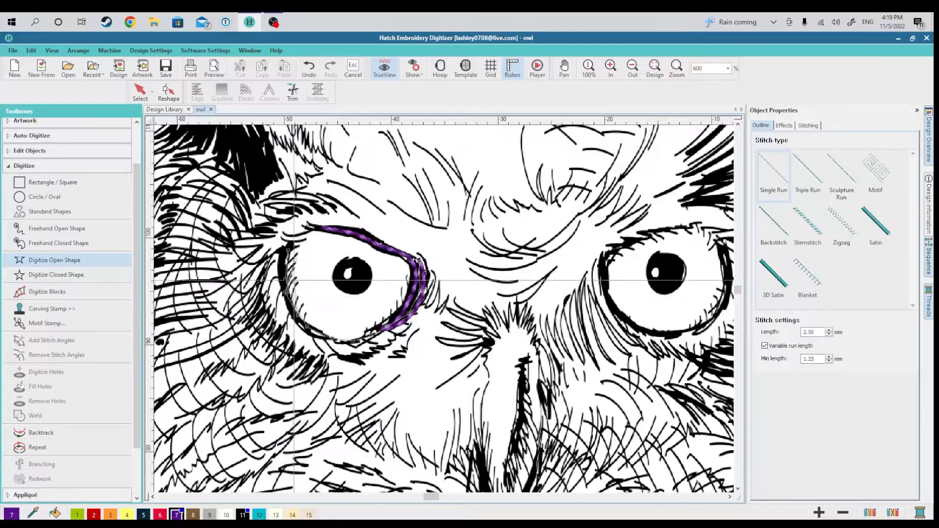
{"action": "key", "text": "Return"}
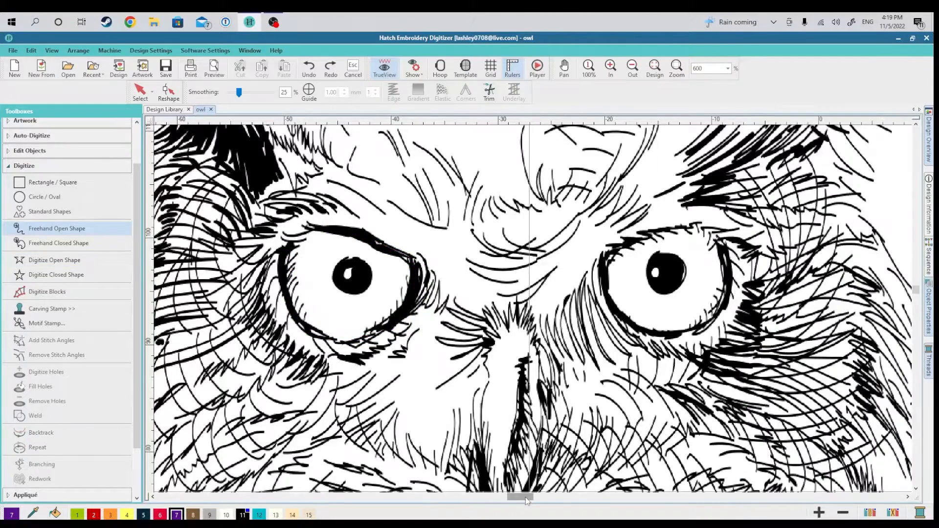
With Freehand Open Shape, fill the right-hand pupil with purple run stitches and trace the eye's rim and surrounding feathers.
{"action": "mouse_move", "coordinate": [526, 497]}
{"action": "left_mouse_down"}
{"action": "mouse_move", "coordinate": [533, 497]}
{"action": "mouse_move", "coordinate": [522, 497]}
{"action": "left_mouse_up"}
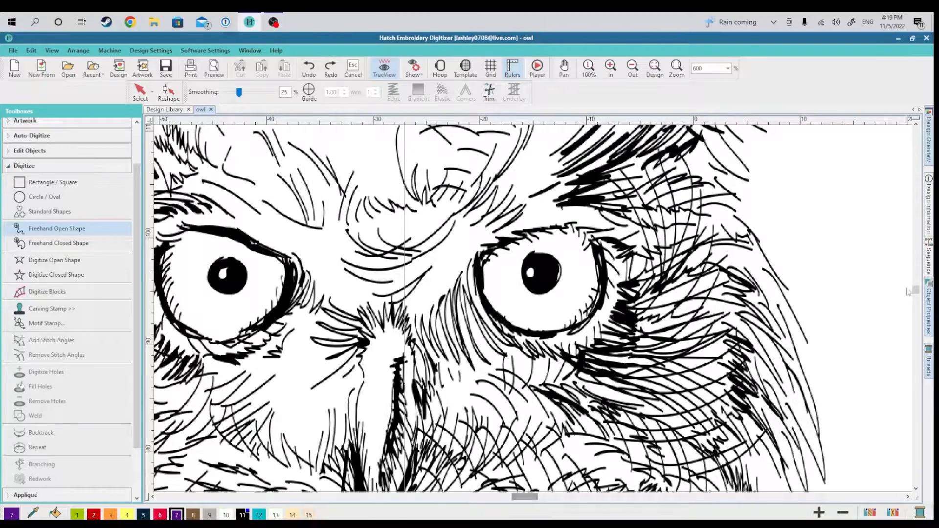
{"action": "mouse_move", "coordinate": [916, 290]}
{"action": "left_mouse_down"}
{"action": "mouse_move", "coordinate": [896, 292]}
{"action": "mouse_move", "coordinate": [908, 297]}
{"action": "left_mouse_up"}
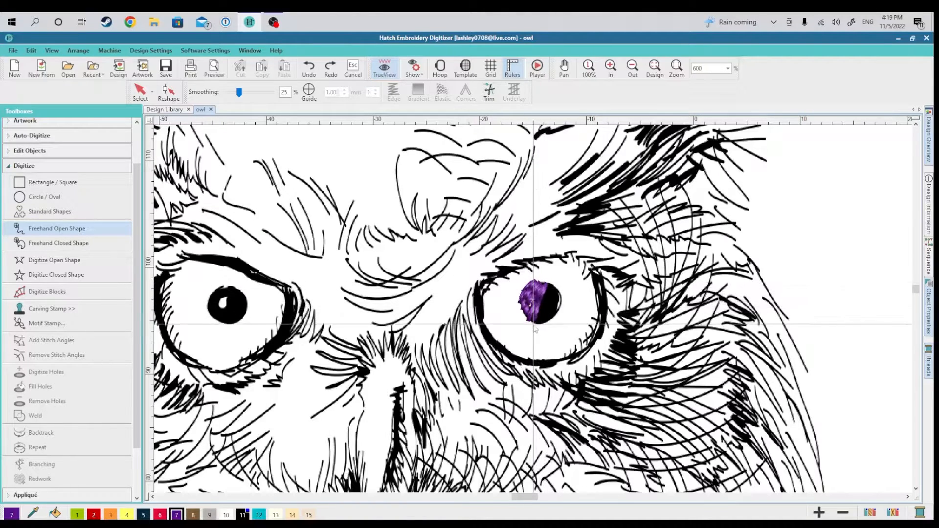
{"action": "mouse_move", "coordinate": [544, 316]}
{"action": "left_mouse_down"}
{"action": "mouse_move", "coordinate": [551, 298]}
{"action": "mouse_move", "coordinate": [550, 318]}
{"action": "mouse_move", "coordinate": [555, 292]}
{"action": "mouse_move", "coordinate": [557, 314]}
{"action": "mouse_move", "coordinate": [558, 291]}
{"action": "mouse_move", "coordinate": [559, 312]}
{"action": "left_mouse_up"}
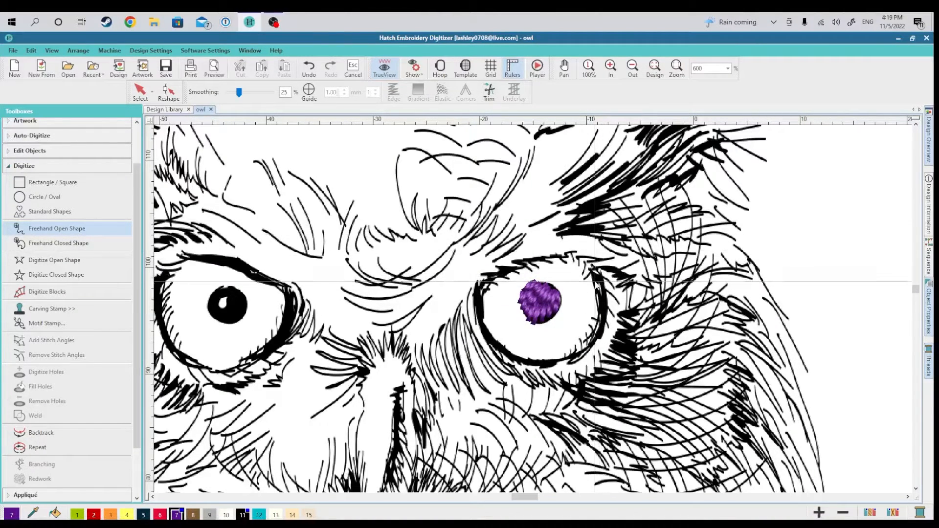
{"action": "mouse_move", "coordinate": [594, 278]}
{"action": "left_mouse_down"}
{"action": "mouse_move", "coordinate": [601, 318]}
{"action": "mouse_move", "coordinate": [603, 277]}
{"action": "mouse_move", "coordinate": [608, 316]}
{"action": "mouse_move", "coordinate": [585, 355]}
{"action": "mouse_move", "coordinate": [606, 312]}
{"action": "mouse_move", "coordinate": [595, 340]}
{"action": "mouse_move", "coordinate": [568, 360]}
{"action": "mouse_move", "coordinate": [597, 343]}
{"action": "mouse_move", "coordinate": [550, 365]}
{"action": "mouse_move", "coordinate": [517, 360]}
{"action": "mouse_move", "coordinate": [569, 360]}
{"action": "mouse_move", "coordinate": [498, 343]}
{"action": "mouse_move", "coordinate": [540, 394]}
{"action": "mouse_move", "coordinate": [542, 372]}
{"action": "mouse_move", "coordinate": [568, 391]}
{"action": "mouse_move", "coordinate": [562, 379]}
{"action": "mouse_move", "coordinate": [596, 390]}
{"action": "mouse_move", "coordinate": [584, 382]}
{"action": "mouse_move", "coordinate": [619, 375]}
{"action": "mouse_move", "coordinate": [595, 366]}
{"action": "mouse_move", "coordinate": [632, 369]}
{"action": "mouse_move", "coordinate": [607, 360]}
{"action": "mouse_move", "coordinate": [635, 356]}
{"action": "mouse_move", "coordinate": [640, 317]}
{"action": "mouse_move", "coordinate": [622, 312]}
{"action": "mouse_move", "coordinate": [644, 307]}
{"action": "mouse_move", "coordinate": [648, 266]}
{"action": "left_mouse_up"}
{"action": "mouse_move", "coordinate": [629, 297]}
{"action": "left_mouse_down"}
{"action": "mouse_move", "coordinate": [624, 278]}
{"action": "mouse_move", "coordinate": [595, 271]}
{"action": "mouse_move", "coordinate": [603, 270]}
{"action": "mouse_move", "coordinate": [596, 262]}
{"action": "mouse_move", "coordinate": [559, 256]}
{"action": "mouse_move", "coordinate": [587, 260]}
{"action": "mouse_move", "coordinate": [529, 260]}
{"action": "mouse_move", "coordinate": [478, 282]}
{"action": "mouse_move", "coordinate": [498, 272]}
{"action": "mouse_move", "coordinate": [487, 283]}
{"action": "mouse_move", "coordinate": [487, 253]}
{"action": "mouse_move", "coordinate": [477, 316]}
{"action": "left_mouse_up"}
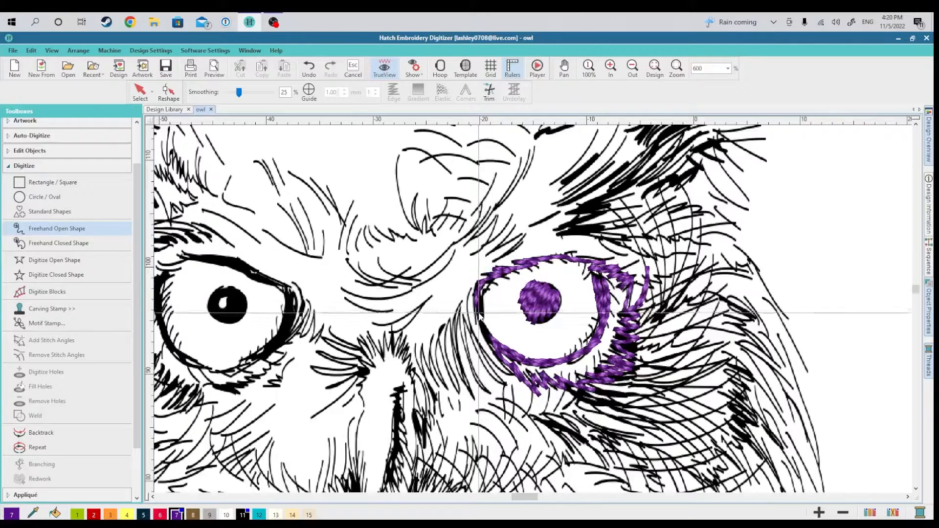
Draw freehand run stitches from above the right-hand eye across the brow centre and up the left-hand brow feathers.
{"action": "mouse_move", "coordinate": [493, 274]}
{"action": "left_mouse_down"}
{"action": "mouse_move", "coordinate": [522, 245]}
{"action": "mouse_move", "coordinate": [481, 257]}
{"action": "mouse_move", "coordinate": [522, 217]}
{"action": "mouse_move", "coordinate": [481, 249]}
{"action": "mouse_move", "coordinate": [508, 215]}
{"action": "mouse_move", "coordinate": [472, 253]}
{"action": "mouse_move", "coordinate": [493, 218]}
{"action": "mouse_move", "coordinate": [464, 248]}
{"action": "mouse_move", "coordinate": [489, 216]}
{"action": "mouse_move", "coordinate": [450, 244]}
{"action": "left_mouse_up"}
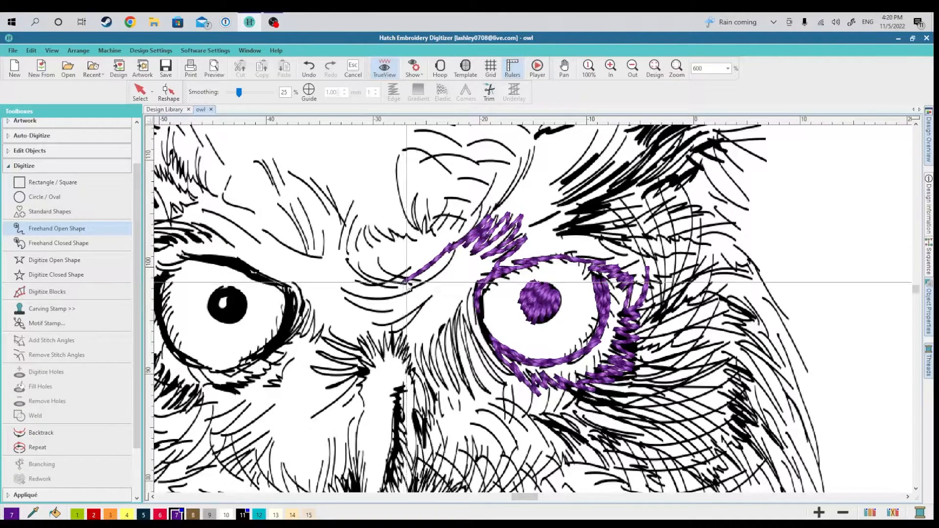
{"action": "mouse_move", "coordinate": [404, 284]}
{"action": "left_mouse_down"}
{"action": "mouse_move", "coordinate": [358, 279]}
{"action": "mouse_move", "coordinate": [342, 267]}
{"action": "mouse_move", "coordinate": [385, 293]}
{"action": "mouse_move", "coordinate": [356, 273]}
{"action": "mouse_move", "coordinate": [393, 282]}
{"action": "mouse_move", "coordinate": [367, 262]}
{"action": "mouse_move", "coordinate": [395, 271]}
{"action": "mouse_move", "coordinate": [408, 288]}
{"action": "mouse_move", "coordinate": [358, 291]}
{"action": "mouse_move", "coordinate": [388, 292]}
{"action": "mouse_move", "coordinate": [349, 275]}
{"action": "left_mouse_up"}
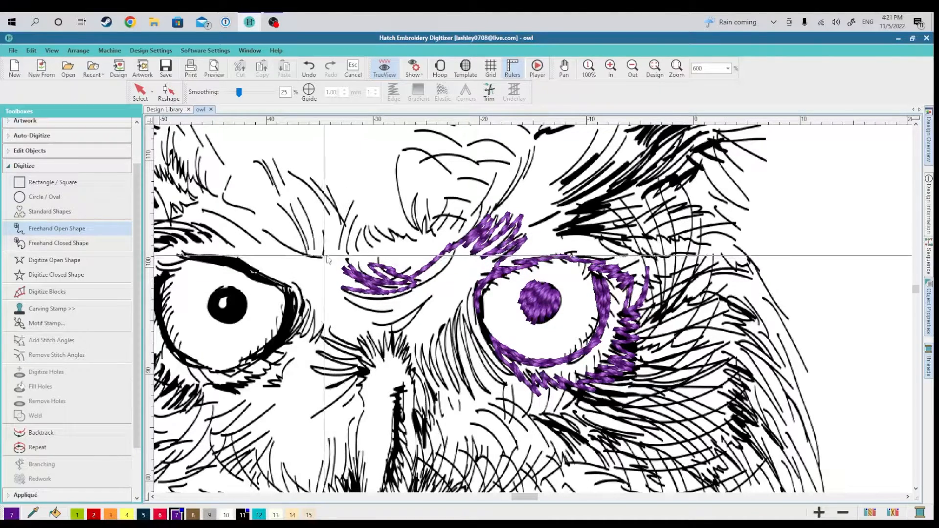
{"action": "mouse_move", "coordinate": [320, 258]}
{"action": "left_mouse_down"}
{"action": "mouse_move", "coordinate": [341, 270]}
{"action": "mouse_move", "coordinate": [352, 208]}
{"action": "mouse_move", "coordinate": [344, 244]}
{"action": "mouse_move", "coordinate": [330, 196]}
{"action": "mouse_move", "coordinate": [337, 208]}
{"action": "mouse_move", "coordinate": [297, 176]}
{"action": "mouse_move", "coordinate": [342, 220]}
{"action": "mouse_move", "coordinate": [308, 177]}
{"action": "mouse_move", "coordinate": [338, 216]}
{"action": "mouse_move", "coordinate": [291, 175]}
{"action": "mouse_move", "coordinate": [319, 251]}
{"action": "mouse_move", "coordinate": [260, 159]}
{"action": "mouse_move", "coordinate": [305, 242]}
{"action": "mouse_move", "coordinate": [325, 243]}
{"action": "mouse_move", "coordinate": [322, 264]}
{"action": "mouse_move", "coordinate": [264, 230]}
{"action": "mouse_move", "coordinate": [284, 247]}
{"action": "mouse_move", "coordinate": [260, 216]}
{"action": "mouse_move", "coordinate": [230, 210]}
{"action": "mouse_move", "coordinate": [225, 187]}
{"action": "left_mouse_up"}
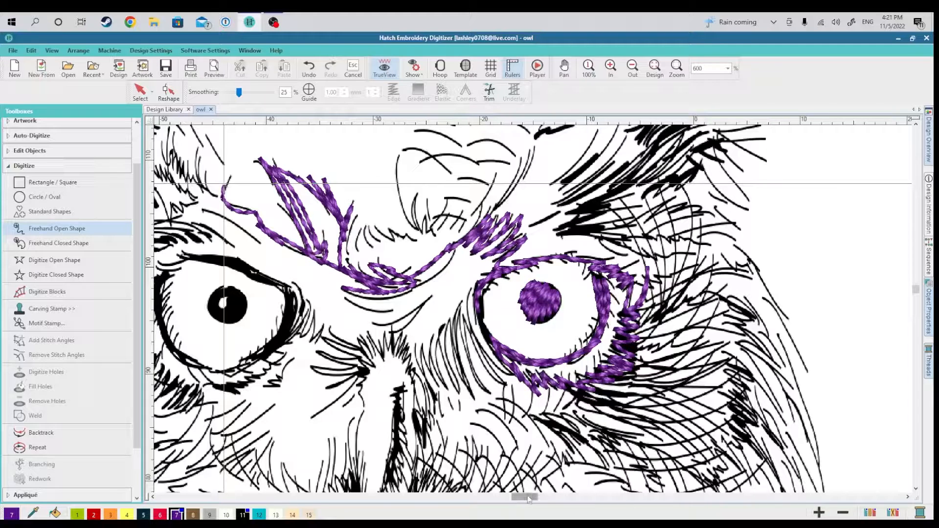
Extend the freehand run stitches over the left-hand brow and eye, covering its pupil, rim and surrounding feathers.
{"action": "left_click_drag", "start_coordinate": [528, 499], "coordinate": [526, 498]}
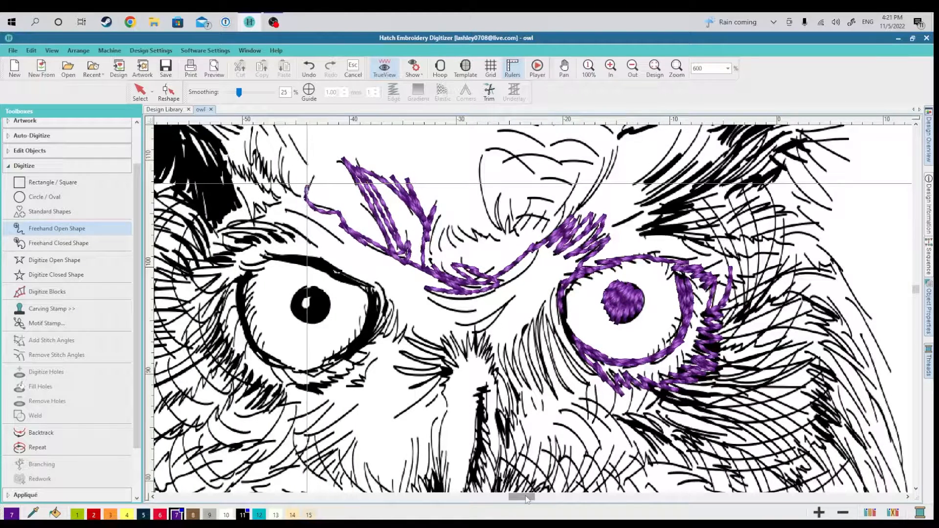
{"action": "left_click_drag", "start_coordinate": [525, 495], "coordinate": [513, 496]}
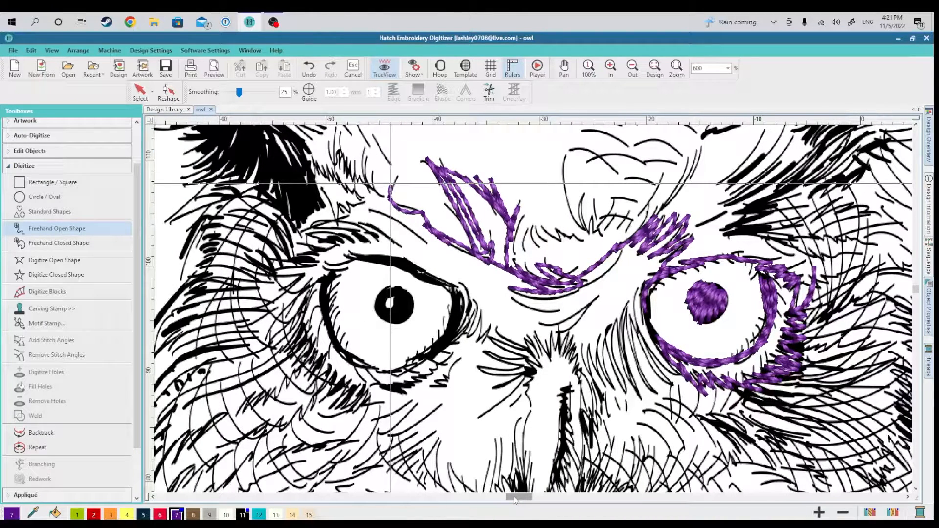
{"action": "scroll", "coordinate": [916, 294], "scroll_direction": "up", "scroll_amount": 2}
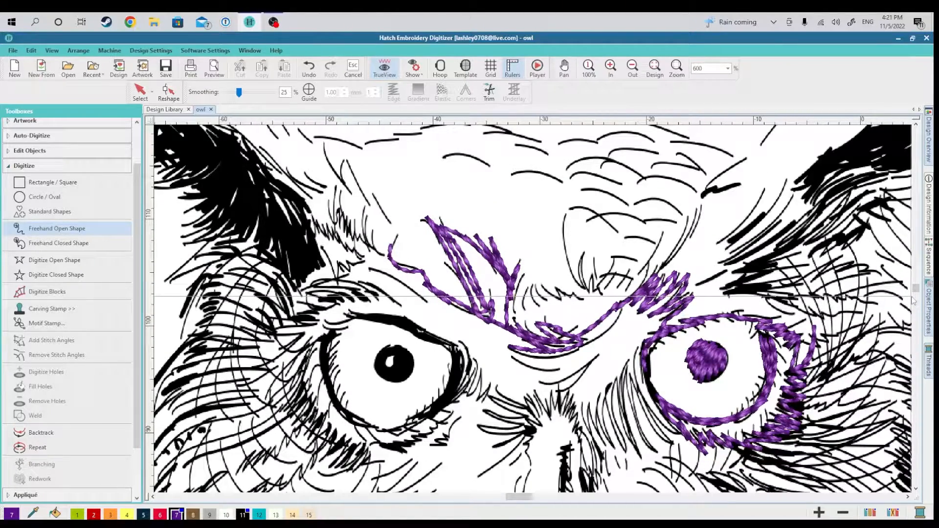
{"action": "scroll", "coordinate": [914, 300], "scroll_direction": "down", "scroll_amount": 3}
{"action": "scroll", "coordinate": [913, 300], "scroll_direction": "up", "scroll_amount": 4}
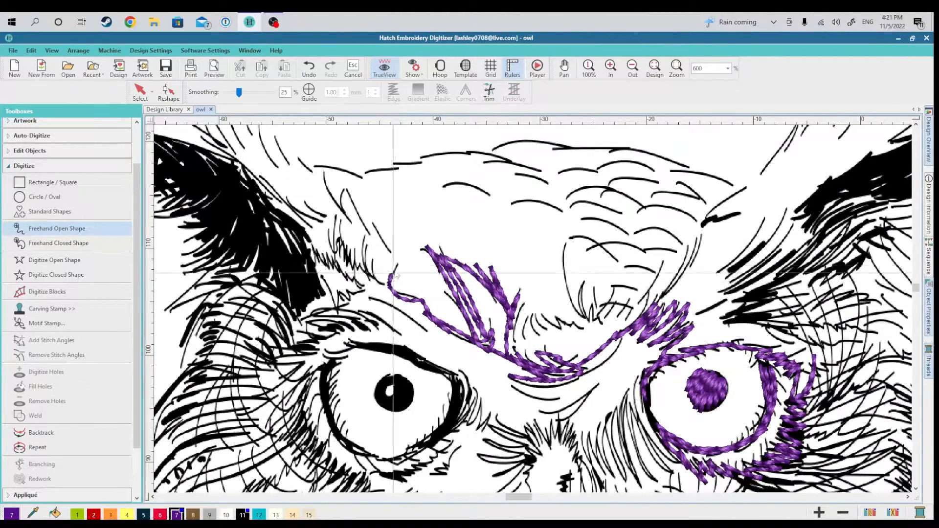
{"action": "mouse_move", "coordinate": [376, 290]}
{"action": "left_mouse_down"}
{"action": "mouse_move", "coordinate": [433, 330]}
{"action": "mouse_move", "coordinate": [357, 289]}
{"action": "mouse_move", "coordinate": [379, 310]}
{"action": "mouse_move", "coordinate": [355, 307]}
{"action": "mouse_move", "coordinate": [399, 334]}
{"action": "mouse_move", "coordinate": [321, 314]}
{"action": "mouse_move", "coordinate": [348, 334]}
{"action": "mouse_move", "coordinate": [305, 333]}
{"action": "mouse_move", "coordinate": [322, 343]}
{"action": "mouse_move", "coordinate": [297, 344]}
{"action": "mouse_move", "coordinate": [328, 357]}
{"action": "mouse_move", "coordinate": [354, 344]}
{"action": "mouse_move", "coordinate": [342, 348]}
{"action": "mouse_move", "coordinate": [425, 359]}
{"action": "mouse_move", "coordinate": [387, 348]}
{"action": "mouse_move", "coordinate": [450, 373]}
{"action": "mouse_move", "coordinate": [451, 415]}
{"action": "mouse_move", "coordinate": [460, 379]}
{"action": "mouse_move", "coordinate": [446, 429]}
{"action": "mouse_move", "coordinate": [467, 387]}
{"action": "mouse_move", "coordinate": [443, 435]}
{"action": "mouse_move", "coordinate": [455, 419]}
{"action": "mouse_move", "coordinate": [443, 429]}
{"action": "mouse_move", "coordinate": [441, 414]}
{"action": "mouse_move", "coordinate": [409, 403]}
{"action": "mouse_move", "coordinate": [406, 411]}
{"action": "mouse_move", "coordinate": [413, 395]}
{"action": "mouse_move", "coordinate": [399, 413]}
{"action": "mouse_move", "coordinate": [408, 382]}
{"action": "mouse_move", "coordinate": [396, 407]}
{"action": "mouse_move", "coordinate": [399, 378]}
{"action": "mouse_move", "coordinate": [387, 411]}
{"action": "mouse_move", "coordinate": [395, 374]}
{"action": "mouse_move", "coordinate": [380, 407]}
{"action": "mouse_move", "coordinate": [390, 373]}
{"action": "mouse_move", "coordinate": [378, 401]}
{"action": "mouse_move", "coordinate": [387, 373]}
{"action": "mouse_move", "coordinate": [375, 398]}
{"action": "mouse_move", "coordinate": [376, 385]}
{"action": "mouse_move", "coordinate": [449, 405]}
{"action": "mouse_move", "coordinate": [445, 430]}
{"action": "mouse_move", "coordinate": [459, 426]}
{"action": "mouse_move", "coordinate": [475, 386]}
{"action": "mouse_move", "coordinate": [453, 431]}
{"action": "mouse_move", "coordinate": [486, 417]}
{"action": "mouse_move", "coordinate": [470, 411]}
{"action": "mouse_move", "coordinate": [434, 446]}
{"action": "mouse_move", "coordinate": [397, 456]}
{"action": "mouse_move", "coordinate": [440, 447]}
{"action": "mouse_move", "coordinate": [432, 462]}
{"action": "mouse_move", "coordinate": [405, 461]}
{"action": "mouse_move", "coordinate": [492, 357]}
{"action": "mouse_move", "coordinate": [460, 306]}
{"action": "mouse_move", "coordinate": [464, 277]}
{"action": "mouse_move", "coordinate": [433, 355]}
{"action": "mouse_move", "coordinate": [484, 399]}
{"action": "mouse_move", "coordinate": [494, 378]}
{"action": "mouse_move", "coordinate": [499, 410]}
{"action": "mouse_move", "coordinate": [504, 386]}
{"action": "mouse_move", "coordinate": [430, 384]}
{"action": "mouse_move", "coordinate": [406, 355]}
{"action": "mouse_move", "coordinate": [441, 325]}
{"action": "mouse_move", "coordinate": [401, 352]}
{"action": "mouse_move", "coordinate": [430, 297]}
{"action": "mouse_move", "coordinate": [411, 293]}
{"action": "mouse_move", "coordinate": [440, 265]}
{"action": "mouse_move", "coordinate": [425, 237]}
{"action": "left_mouse_up"}
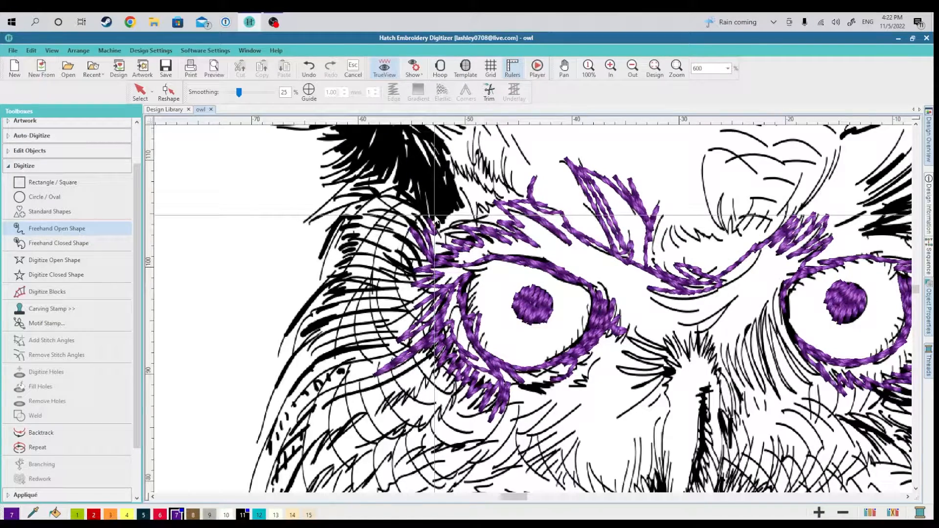
Review the digitized eyes and brow at 100% zoom with the line artwork hidden.
{"action": "left_click_drag", "start_coordinate": [523, 499], "coordinate": [529, 495]}
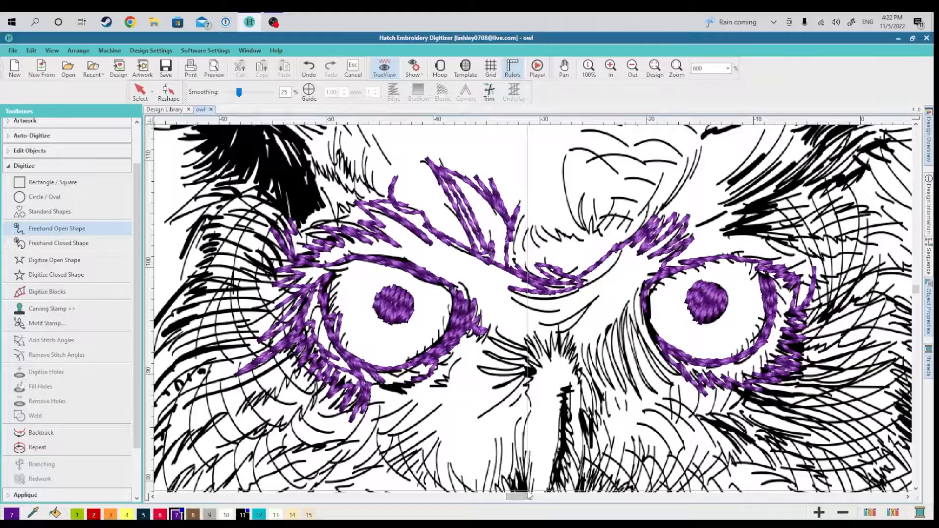
{"action": "left_click_drag", "start_coordinate": [916, 296], "coordinate": [918, 294]}
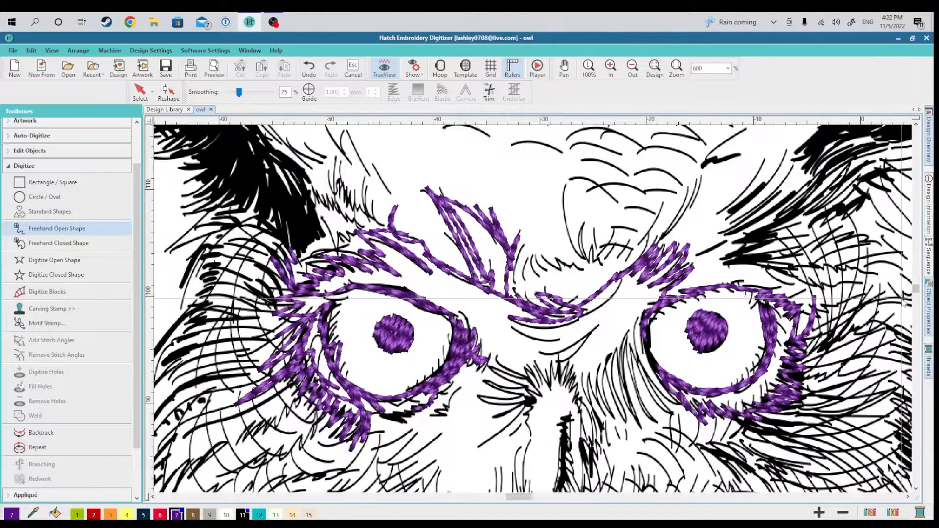
{"action": "left_click", "coordinate": [727, 68]}
{"action": "left_click", "coordinate": [710, 100]}
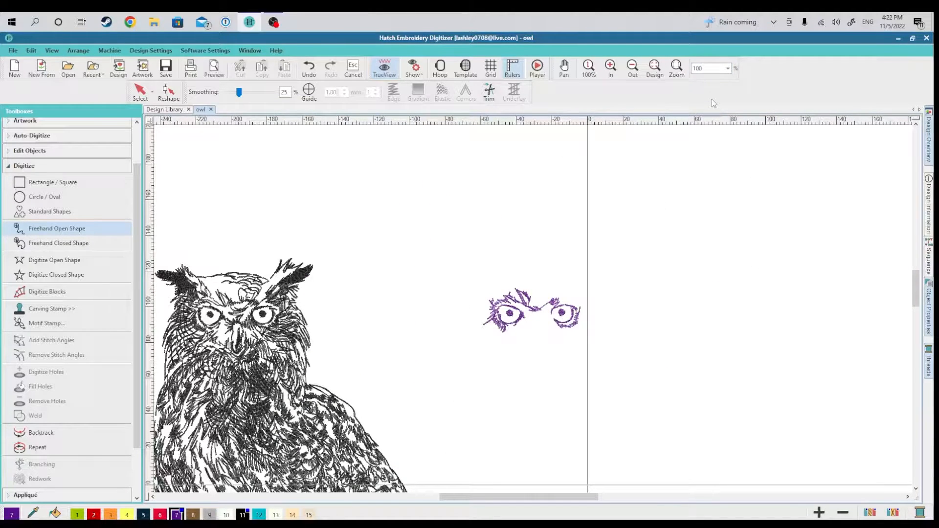
{"action": "left_click_drag", "start_coordinate": [917, 286], "coordinate": [918, 289]}
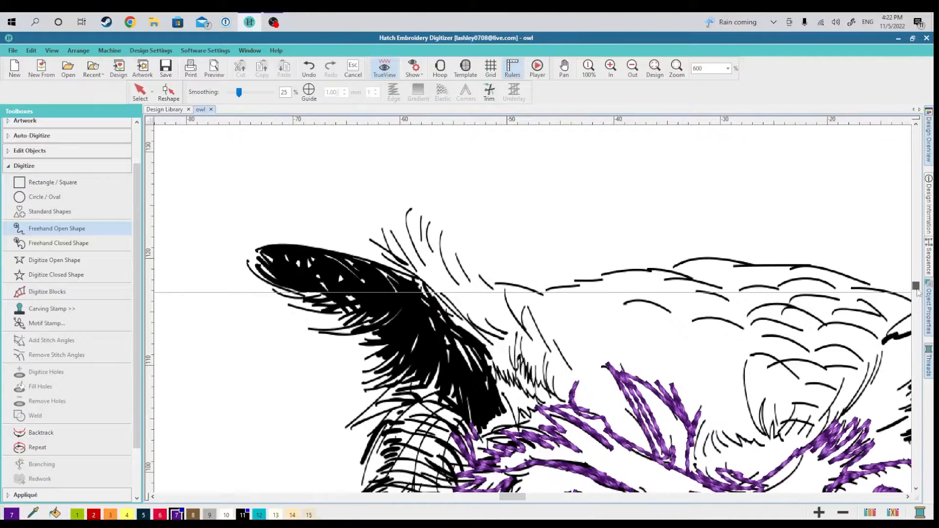
Draw separate freehand run strokes along the feather directions of the left-hand ear tuft, from its base to its tip.
{"action": "scroll", "coordinate": [917, 292], "scroll_direction": "down", "scroll_amount": 1}
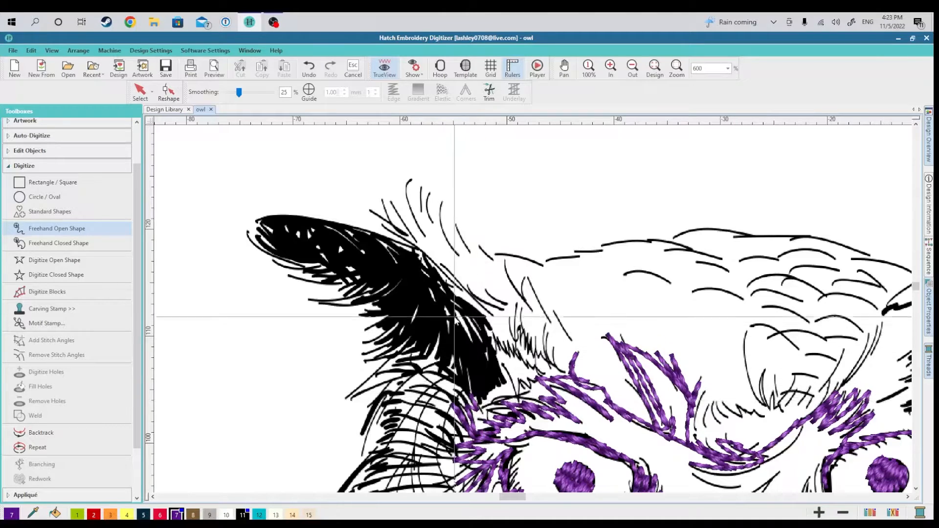
{"action": "left_click_drag", "start_coordinate": [451, 311], "coordinate": [466, 360]}
{"action": "left_click_drag", "start_coordinate": [423, 268], "coordinate": [405, 352]}
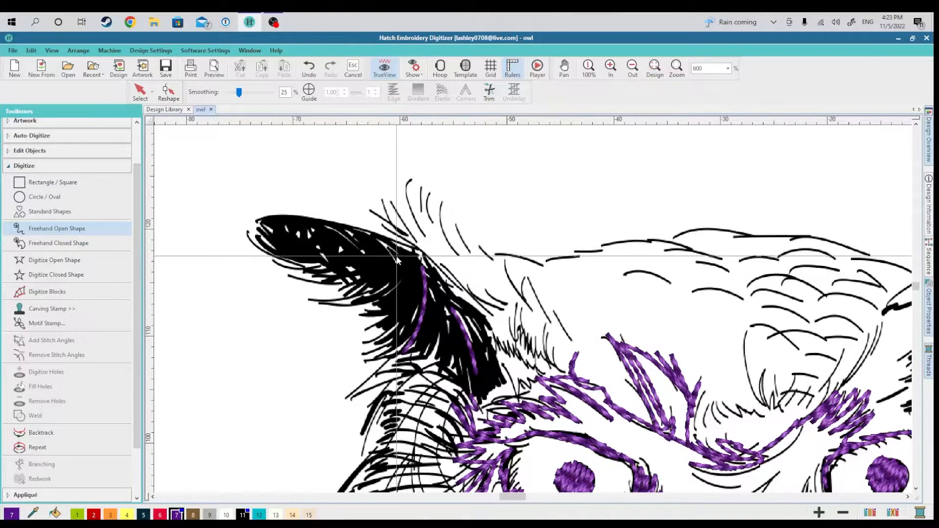
{"action": "left_click_drag", "start_coordinate": [397, 256], "coordinate": [349, 316]}
{"action": "mouse_move", "coordinate": [315, 223]}
{"action": "left_mouse_down"}
{"action": "mouse_move", "coordinate": [343, 257]}
{"action": "mouse_move", "coordinate": [273, 232]}
{"action": "left_mouse_up"}
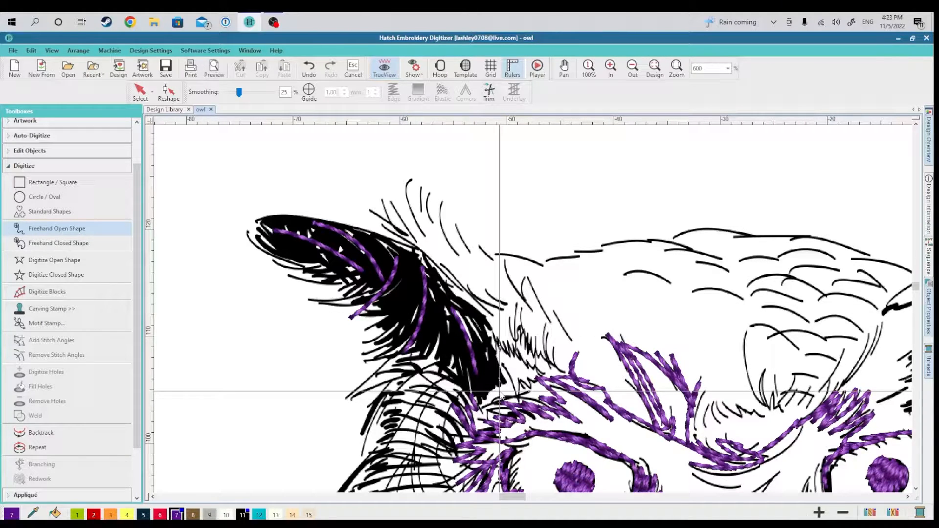
Undo the separate ear strokes and cover the left-hand ear tuft and its upper feathers with dense continuous freehand run stitches.
{"action": "left_click", "coordinate": [318, 72]}
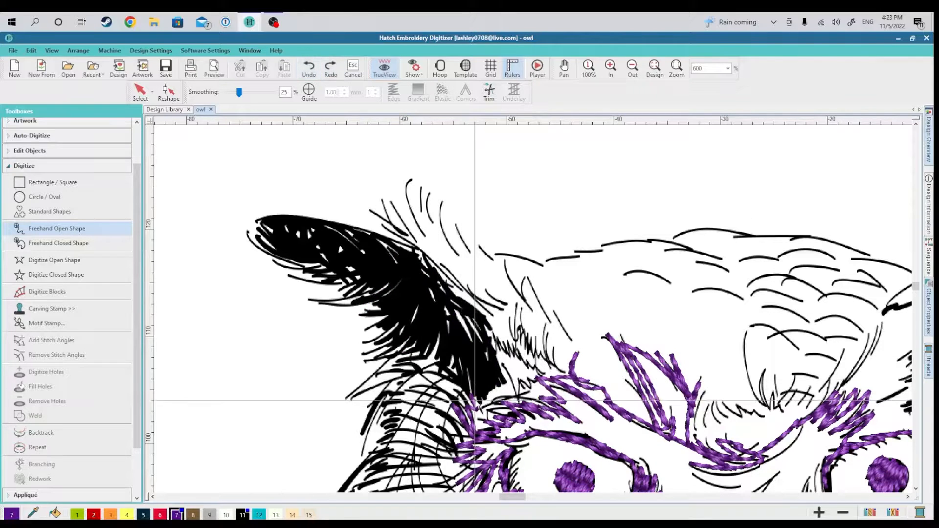
{"action": "mouse_move", "coordinate": [490, 393]}
{"action": "left_mouse_down"}
{"action": "mouse_move", "coordinate": [480, 341]}
{"action": "mouse_move", "coordinate": [462, 308]}
{"action": "mouse_move", "coordinate": [493, 388]}
{"action": "mouse_move", "coordinate": [483, 322]}
{"action": "mouse_move", "coordinate": [477, 315]}
{"action": "mouse_move", "coordinate": [501, 383]}
{"action": "mouse_move", "coordinate": [458, 313]}
{"action": "mouse_move", "coordinate": [473, 403]}
{"action": "mouse_move", "coordinate": [456, 305]}
{"action": "mouse_move", "coordinate": [461, 384]}
{"action": "mouse_move", "coordinate": [441, 280]}
{"action": "mouse_move", "coordinate": [449, 363]}
{"action": "mouse_move", "coordinate": [443, 276]}
{"action": "mouse_move", "coordinate": [441, 348]}
{"action": "mouse_move", "coordinate": [440, 269]}
{"action": "mouse_move", "coordinate": [437, 329]}
{"action": "mouse_move", "coordinate": [416, 362]}
{"action": "mouse_move", "coordinate": [441, 284]}
{"action": "mouse_move", "coordinate": [431, 319]}
{"action": "mouse_move", "coordinate": [405, 351]}
{"action": "mouse_move", "coordinate": [434, 263]}
{"action": "mouse_move", "coordinate": [427, 297]}
{"action": "mouse_move", "coordinate": [387, 353]}
{"action": "mouse_move", "coordinate": [427, 291]}
{"action": "mouse_move", "coordinate": [423, 281]}
{"action": "mouse_move", "coordinate": [379, 342]}
{"action": "mouse_move", "coordinate": [417, 279]}
{"action": "mouse_move", "coordinate": [375, 325]}
{"action": "mouse_move", "coordinate": [414, 262]}
{"action": "mouse_move", "coordinate": [394, 298]}
{"action": "mouse_move", "coordinate": [414, 276]}
{"action": "mouse_move", "coordinate": [385, 222]}
{"action": "mouse_move", "coordinate": [408, 258]}
{"action": "mouse_move", "coordinate": [364, 319]}
{"action": "mouse_move", "coordinate": [395, 262]}
{"action": "mouse_move", "coordinate": [361, 233]}
{"action": "mouse_move", "coordinate": [402, 262]}
{"action": "mouse_move", "coordinate": [291, 221]}
{"action": "mouse_move", "coordinate": [379, 248]}
{"action": "mouse_move", "coordinate": [317, 227]}
{"action": "mouse_move", "coordinate": [293, 237]}
{"action": "mouse_move", "coordinate": [360, 272]}
{"action": "mouse_move", "coordinate": [352, 257]}
{"action": "mouse_move", "coordinate": [252, 224]}
{"action": "mouse_move", "coordinate": [290, 251]}
{"action": "mouse_move", "coordinate": [252, 235]}
{"action": "mouse_move", "coordinate": [321, 258]}
{"action": "mouse_move", "coordinate": [269, 229]}
{"action": "mouse_move", "coordinate": [307, 245]}
{"action": "mouse_move", "coordinate": [272, 221]}
{"action": "mouse_move", "coordinate": [345, 230]}
{"action": "mouse_move", "coordinate": [291, 227]}
{"action": "mouse_move", "coordinate": [347, 258]}
{"action": "mouse_move", "coordinate": [298, 250]}
{"action": "mouse_move", "coordinate": [324, 261]}
{"action": "mouse_move", "coordinate": [317, 244]}
{"action": "mouse_move", "coordinate": [340, 272]}
{"action": "mouse_move", "coordinate": [271, 259]}
{"action": "mouse_move", "coordinate": [331, 278]}
{"action": "mouse_move", "coordinate": [313, 278]}
{"action": "mouse_move", "coordinate": [342, 232]}
{"action": "mouse_move", "coordinate": [375, 278]}
{"action": "mouse_move", "coordinate": [362, 234]}
{"action": "mouse_move", "coordinate": [352, 253]}
{"action": "mouse_move", "coordinate": [391, 233]}
{"action": "mouse_move", "coordinate": [400, 253]}
{"action": "mouse_move", "coordinate": [364, 294]}
{"action": "mouse_move", "coordinate": [384, 275]}
{"action": "mouse_move", "coordinate": [399, 279]}
{"action": "mouse_move", "coordinate": [411, 260]}
{"action": "mouse_move", "coordinate": [415, 318]}
{"action": "mouse_move", "coordinate": [391, 313]}
{"action": "mouse_move", "coordinate": [375, 334]}
{"action": "mouse_move", "coordinate": [386, 372]}
{"action": "mouse_move", "coordinate": [421, 294]}
{"action": "mouse_move", "coordinate": [430, 360]}
{"action": "mouse_move", "coordinate": [441, 351]}
{"action": "mouse_move", "coordinate": [469, 368]}
{"action": "mouse_move", "coordinate": [483, 328]}
{"action": "mouse_move", "coordinate": [484, 301]}
{"action": "mouse_move", "coordinate": [481, 322]}
{"action": "mouse_move", "coordinate": [450, 229]}
{"action": "mouse_move", "coordinate": [430, 270]}
{"action": "mouse_move", "coordinate": [419, 195]}
{"action": "mouse_move", "coordinate": [457, 257]}
{"action": "left_mouse_up"}
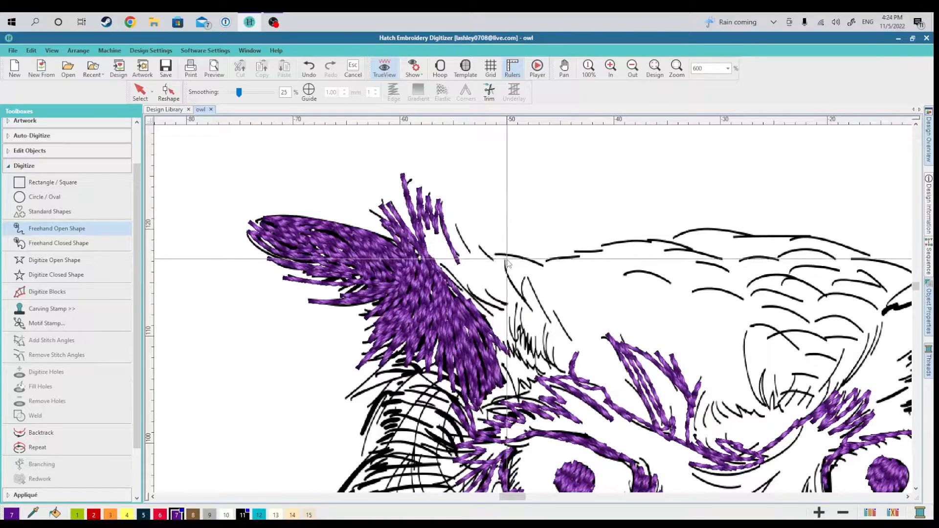
{"action": "left_click_drag", "start_coordinate": [458, 261], "coordinate": [477, 266]}
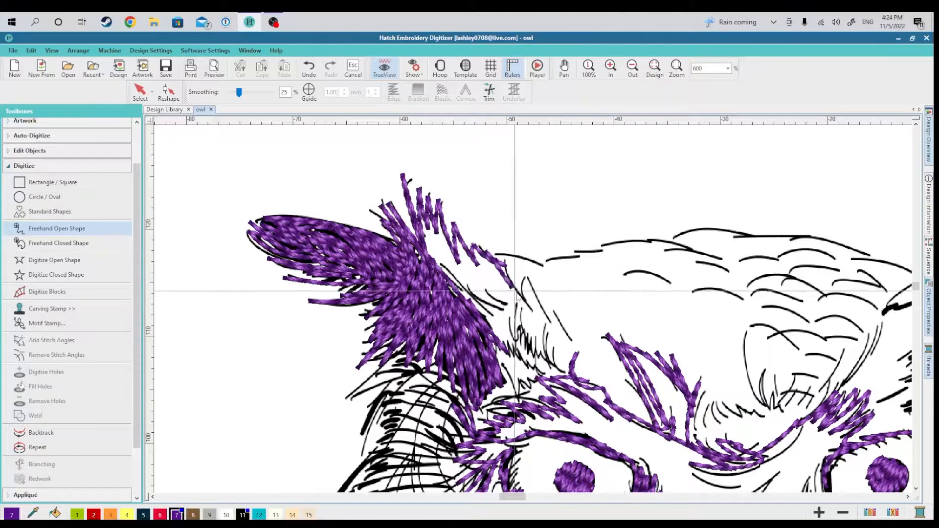
Trace the feathers between the left-hand ear and brow and the head's upper outline with freehand run stitches, and check them with the artwork hidden.
{"action": "mouse_move", "coordinate": [508, 305]}
{"action": "left_mouse_down"}
{"action": "mouse_move", "coordinate": [453, 273]}
{"action": "mouse_move", "coordinate": [509, 325]}
{"action": "mouse_move", "coordinate": [480, 306]}
{"action": "mouse_move", "coordinate": [515, 303]}
{"action": "mouse_move", "coordinate": [515, 345]}
{"action": "mouse_move", "coordinate": [522, 326]}
{"action": "mouse_move", "coordinate": [573, 377]}
{"action": "mouse_move", "coordinate": [565, 350]}
{"action": "mouse_move", "coordinate": [574, 351]}
{"action": "mouse_move", "coordinate": [549, 300]}
{"action": "mouse_move", "coordinate": [558, 329]}
{"action": "mouse_move", "coordinate": [533, 283]}
{"action": "mouse_move", "coordinate": [519, 292]}
{"action": "mouse_move", "coordinate": [487, 251]}
{"action": "mouse_move", "coordinate": [554, 273]}
{"action": "mouse_move", "coordinate": [504, 255]}
{"action": "mouse_move", "coordinate": [544, 261]}
{"action": "mouse_move", "coordinate": [590, 251]}
{"action": "mouse_move", "coordinate": [544, 262]}
{"action": "mouse_move", "coordinate": [662, 243]}
{"action": "left_mouse_up"}
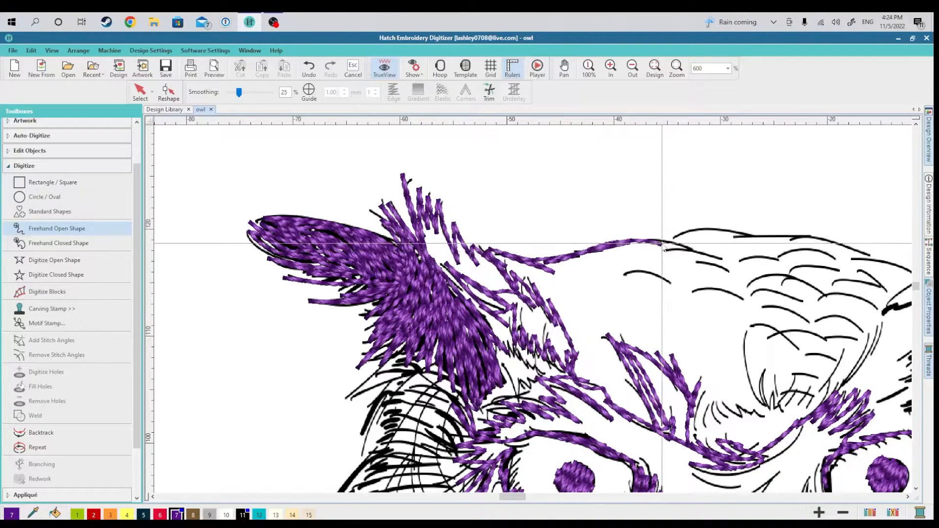
{"action": "left_click_drag", "start_coordinate": [515, 496], "coordinate": [523, 496]}
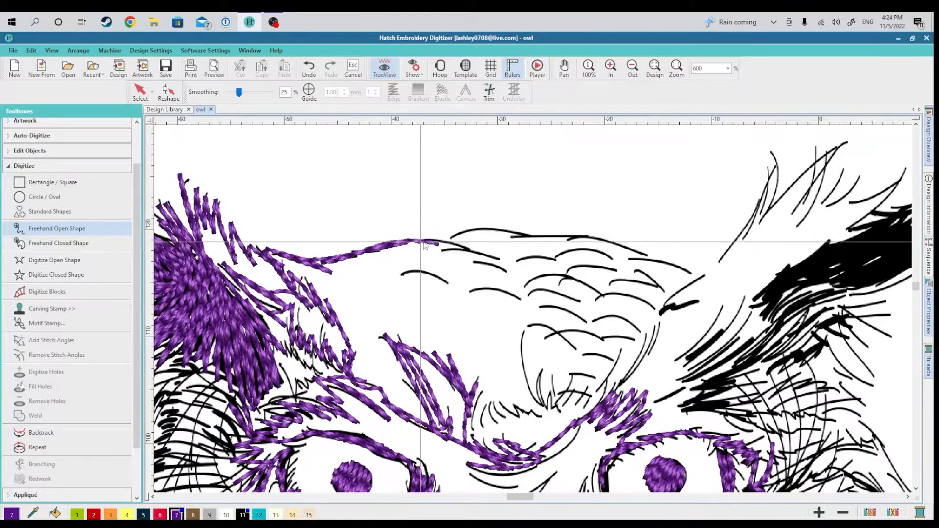
{"action": "left_click_drag", "start_coordinate": [452, 247], "coordinate": [638, 243]}
{"action": "left_click_drag", "start_coordinate": [523, 497], "coordinate": [518, 499]}
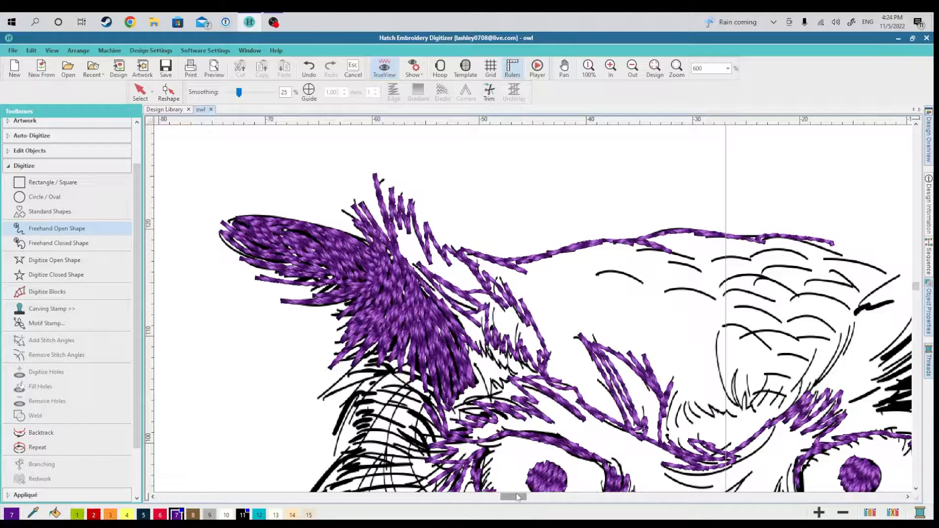
{"action": "key", "text": "d"}
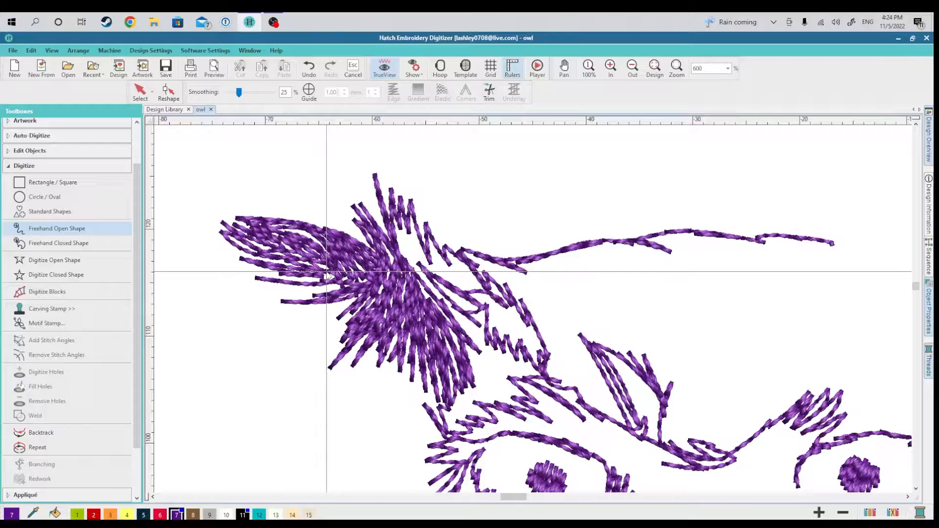
Try separate freehand run strokes along the curved feather edges of the right-hand wing, and undo them.
{"action": "scroll", "coordinate": [327, 271], "scroll_direction": "right", "scroll_amount": 5}
{"action": "scroll", "coordinate": [534, 308], "scroll_direction": "down", "scroll_amount": 10}
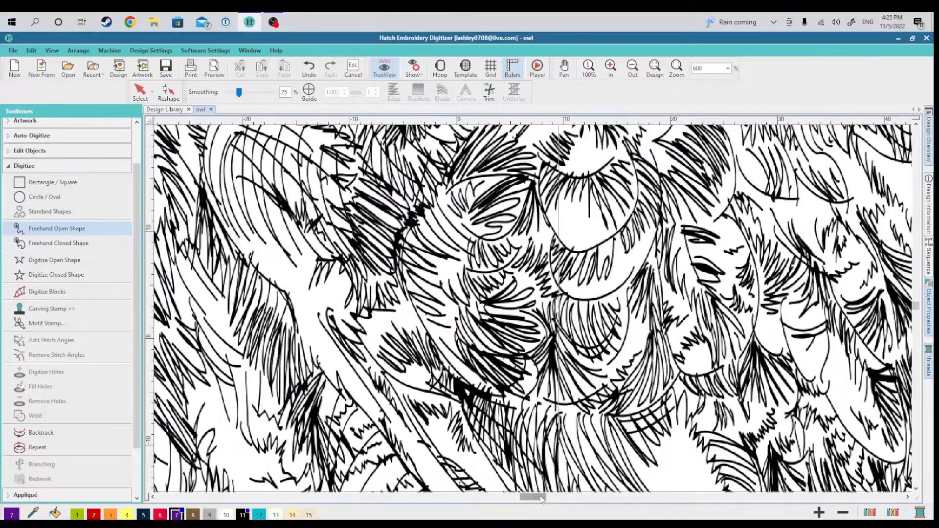
{"action": "left_click_drag", "start_coordinate": [542, 499], "coordinate": [559, 498]}
{"action": "left_click_drag", "start_coordinate": [915, 309], "coordinate": [917, 312]}
{"action": "mouse_move", "coordinate": [550, 498]}
{"action": "left_mouse_down"}
{"action": "mouse_move", "coordinate": [533, 501]}
{"action": "mouse_move", "coordinate": [547, 498]}
{"action": "left_mouse_up"}
{"action": "mouse_move", "coordinate": [917, 310]}
{"action": "left_mouse_down"}
{"action": "mouse_move", "coordinate": [918, 302]}
{"action": "mouse_move", "coordinate": [918, 312]}
{"action": "left_mouse_up"}
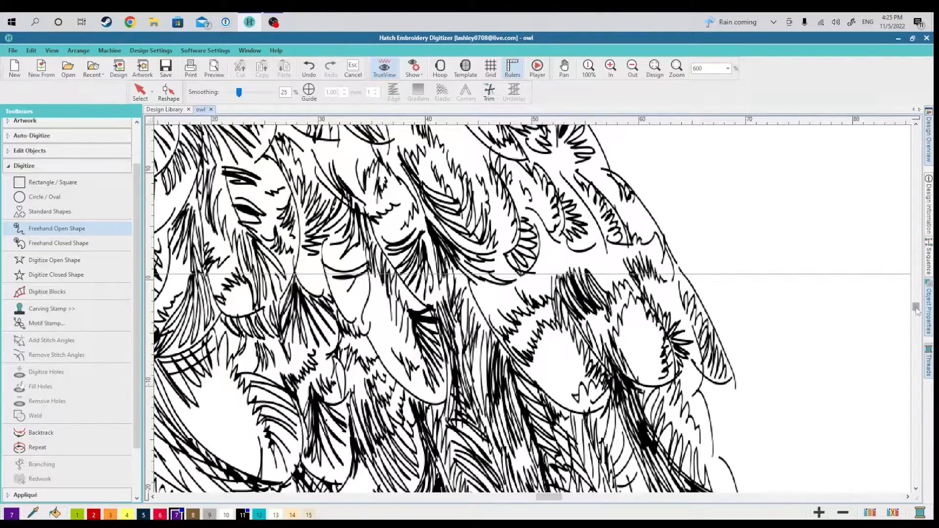
{"action": "left_click_drag", "start_coordinate": [918, 313], "coordinate": [917, 308]}
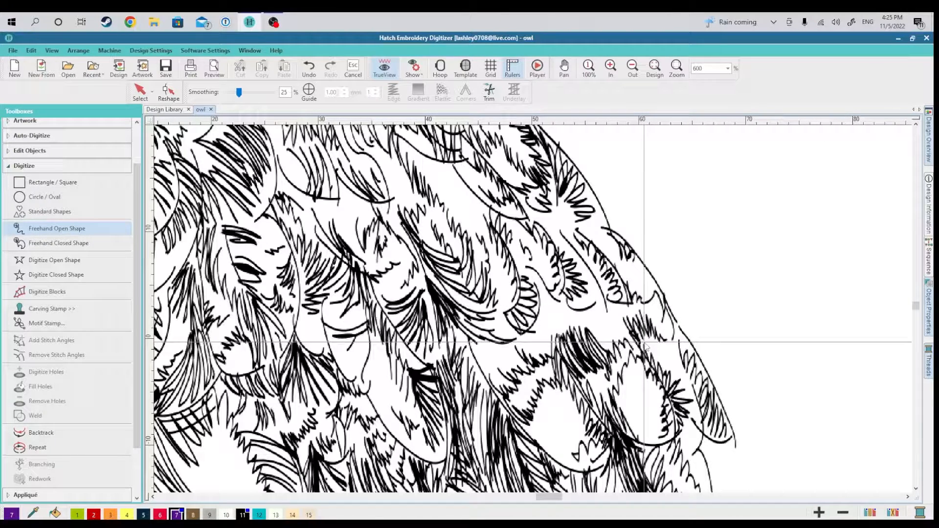
{"action": "mouse_move", "coordinate": [418, 237]}
{"action": "left_mouse_down"}
{"action": "mouse_move", "coordinate": [455, 302]}
{"action": "mouse_move", "coordinate": [497, 316]}
{"action": "mouse_move", "coordinate": [514, 265]}
{"action": "mouse_move", "coordinate": [486, 215]}
{"action": "left_mouse_up"}
{"action": "mouse_move", "coordinate": [371, 271]}
{"action": "left_mouse_down"}
{"action": "mouse_move", "coordinate": [401, 332]}
{"action": "mouse_move", "coordinate": [439, 358]}
{"action": "mouse_move", "coordinate": [473, 349]}
{"action": "mouse_move", "coordinate": [577, 459]}
{"action": "mouse_move", "coordinate": [621, 450]}
{"action": "left_mouse_up"}
{"action": "left_click_drag", "start_coordinate": [535, 259], "coordinate": [588, 302]}
{"action": "left_click_drag", "start_coordinate": [573, 255], "coordinate": [598, 307]}
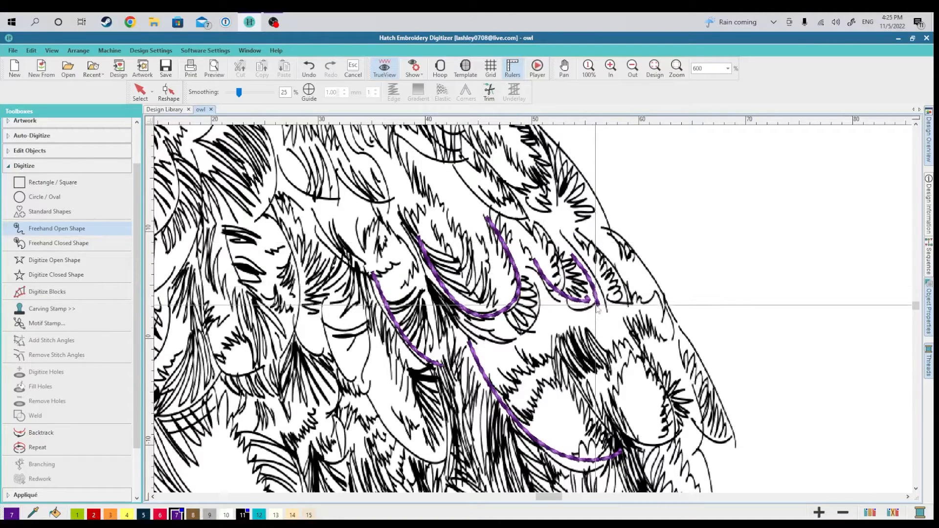
{"action": "left_click", "coordinate": [309, 71]}
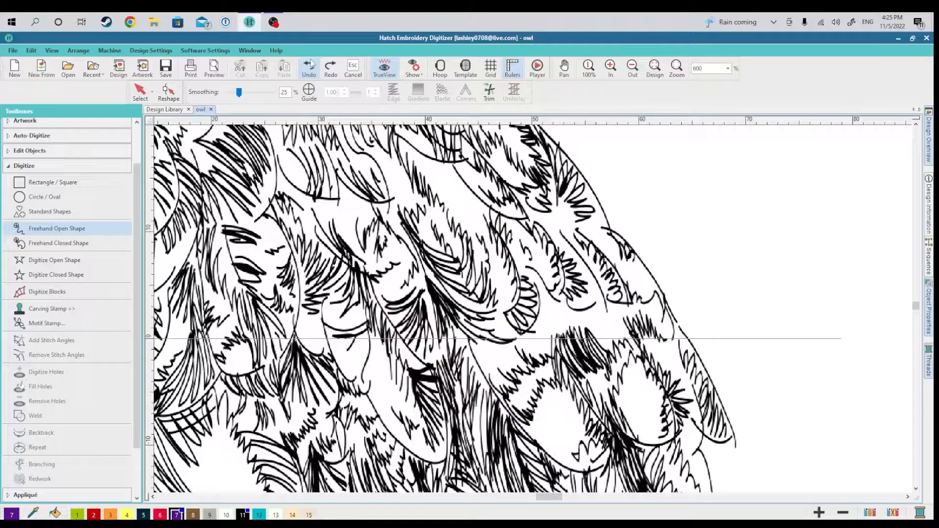
Trace the right-hand wing's outer edge and the two adjoining rows of feathers with continuous freehand run stitches, including their jagged inner markings.
{"action": "scroll", "coordinate": [915, 307], "scroll_direction": "up", "scroll_amount": 2}
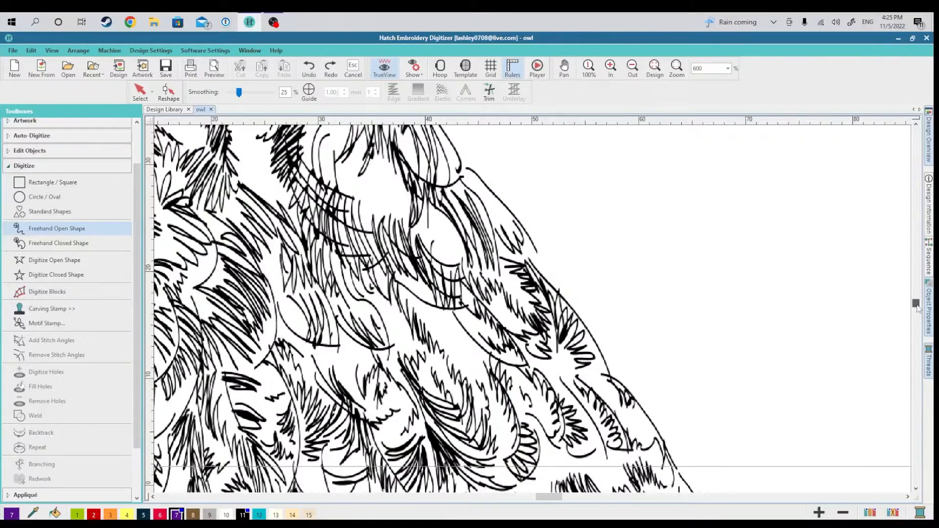
{"action": "mouse_move", "coordinate": [534, 151]}
{"action": "left_mouse_down"}
{"action": "mouse_move", "coordinate": [570, 185]}
{"action": "mouse_move", "coordinate": [555, 173]}
{"action": "mouse_move", "coordinate": [614, 269]}
{"action": "mouse_move", "coordinate": [592, 194]}
{"action": "mouse_move", "coordinate": [611, 265]}
{"action": "left_mouse_up"}
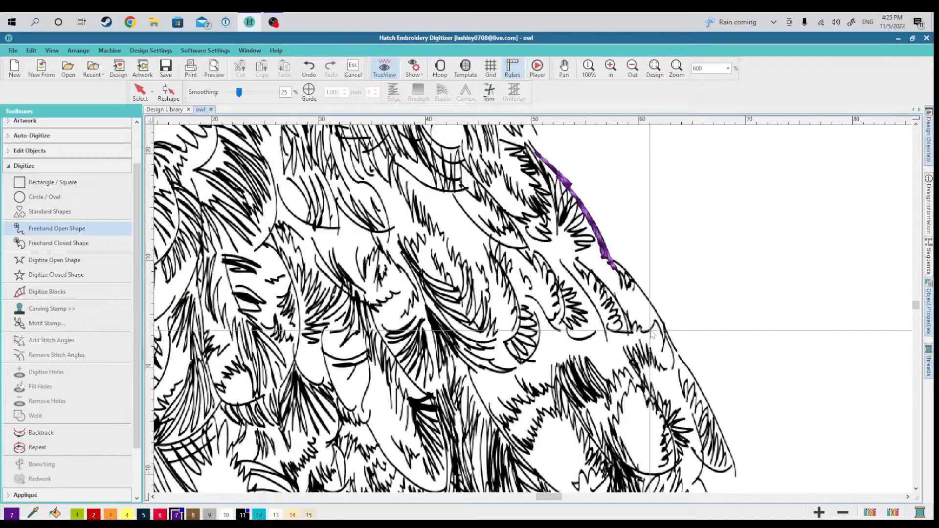
{"action": "mouse_move", "coordinate": [612, 264]}
{"action": "left_mouse_down"}
{"action": "mouse_move", "coordinate": [654, 331]}
{"action": "mouse_move", "coordinate": [627, 331]}
{"action": "mouse_move", "coordinate": [639, 333]}
{"action": "mouse_move", "coordinate": [584, 264]}
{"action": "mouse_move", "coordinate": [593, 289]}
{"action": "left_mouse_up"}
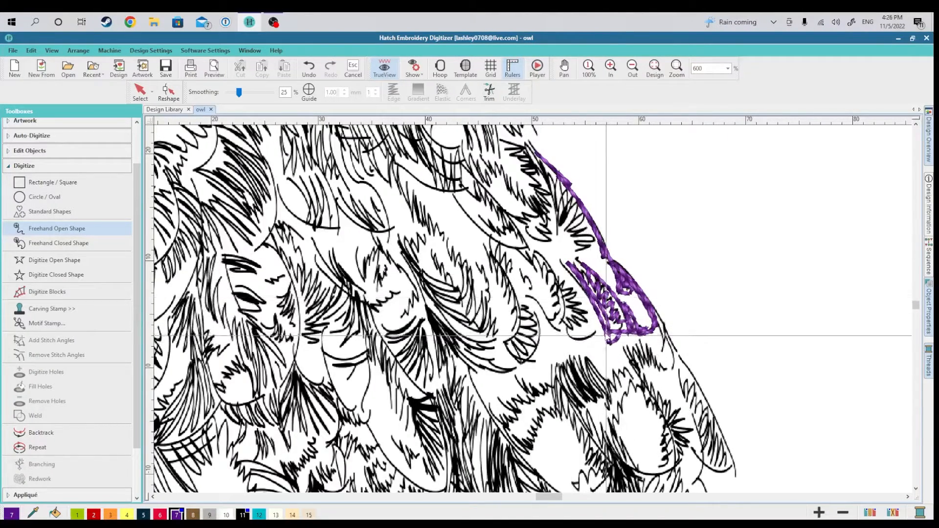
{"action": "left_click_drag", "start_coordinate": [572, 310], "coordinate": [565, 305]}
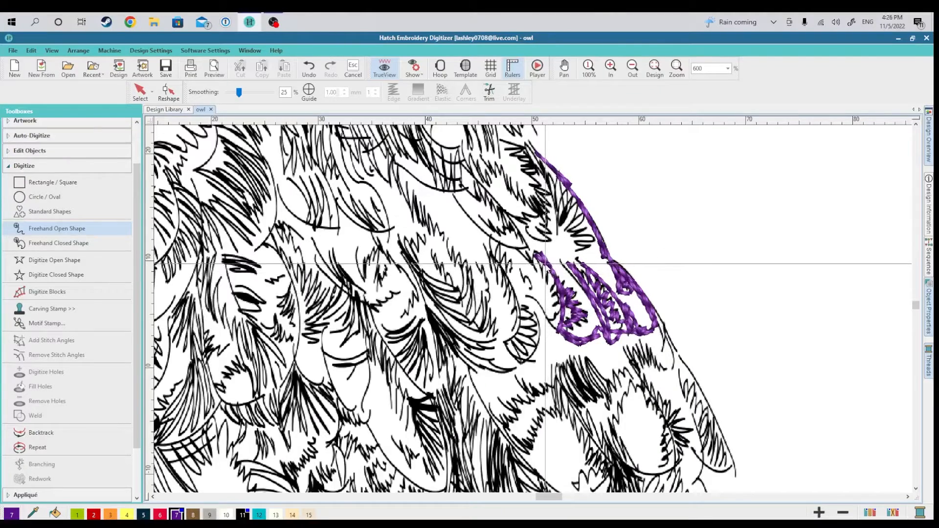
{"action": "mouse_move", "coordinate": [540, 258]}
{"action": "left_mouse_down"}
{"action": "mouse_move", "coordinate": [554, 310]}
{"action": "mouse_move", "coordinate": [532, 299]}
{"action": "mouse_move", "coordinate": [558, 335]}
{"action": "mouse_move", "coordinate": [524, 271]}
{"action": "mouse_move", "coordinate": [490, 251]}
{"action": "mouse_move", "coordinate": [505, 276]}
{"action": "mouse_move", "coordinate": [491, 257]}
{"action": "mouse_move", "coordinate": [513, 312]}
{"action": "mouse_move", "coordinate": [508, 337]}
{"action": "mouse_move", "coordinate": [513, 287]}
{"action": "mouse_move", "coordinate": [498, 251]}
{"action": "mouse_move", "coordinate": [521, 324]}
{"action": "mouse_move", "coordinate": [478, 340]}
{"action": "mouse_move", "coordinate": [448, 319]}
{"action": "mouse_move", "coordinate": [418, 260]}
{"action": "mouse_move", "coordinate": [472, 308]}
{"action": "mouse_move", "coordinate": [452, 308]}
{"action": "mouse_move", "coordinate": [463, 323]}
{"action": "mouse_move", "coordinate": [490, 312]}
{"action": "mouse_move", "coordinate": [499, 322]}
{"action": "mouse_move", "coordinate": [485, 319]}
{"action": "mouse_move", "coordinate": [481, 291]}
{"action": "mouse_move", "coordinate": [468, 297]}
{"action": "mouse_move", "coordinate": [442, 279]}
{"action": "mouse_move", "coordinate": [470, 268]}
{"action": "mouse_move", "coordinate": [444, 258]}
{"action": "mouse_move", "coordinate": [424, 229]}
{"action": "mouse_move", "coordinate": [423, 281]}
{"action": "mouse_move", "coordinate": [460, 326]}
{"action": "left_mouse_up"}
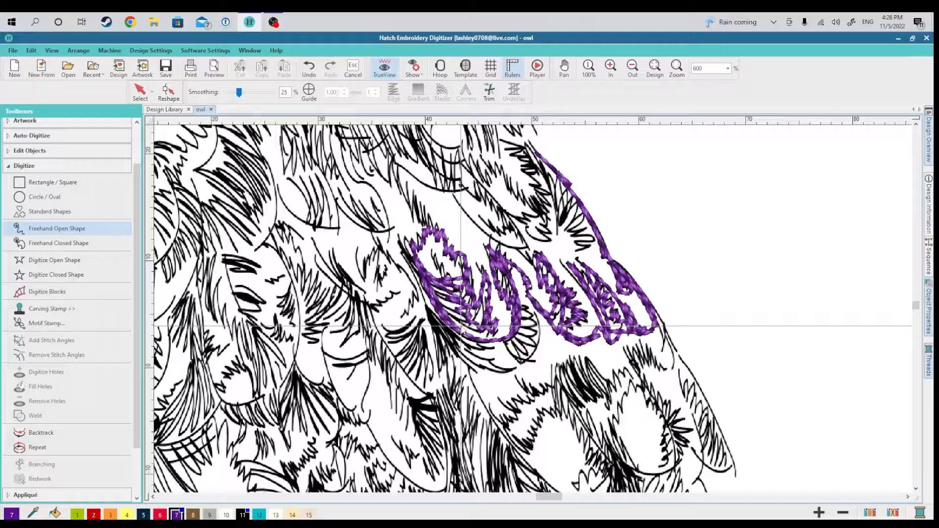
{"action": "mouse_move", "coordinate": [474, 338]}
{"action": "left_mouse_down"}
{"action": "mouse_move", "coordinate": [434, 319]}
{"action": "mouse_move", "coordinate": [492, 350]}
{"action": "mouse_move", "coordinate": [444, 344]}
{"action": "mouse_move", "coordinate": [508, 371]}
{"action": "mouse_move", "coordinate": [524, 364]}
{"action": "mouse_move", "coordinate": [517, 366]}
{"action": "mouse_move", "coordinate": [541, 313]}
{"action": "mouse_move", "coordinate": [537, 347]}
{"action": "mouse_move", "coordinate": [521, 311]}
{"action": "mouse_move", "coordinate": [533, 338]}
{"action": "mouse_move", "coordinate": [528, 358]}
{"action": "mouse_move", "coordinate": [509, 361]}
{"action": "mouse_move", "coordinate": [536, 393]}
{"action": "mouse_move", "coordinate": [504, 422]}
{"action": "mouse_move", "coordinate": [471, 373]}
{"action": "mouse_move", "coordinate": [532, 439]}
{"action": "mouse_move", "coordinate": [553, 430]}
{"action": "mouse_move", "coordinate": [527, 438]}
{"action": "mouse_move", "coordinate": [539, 443]}
{"action": "mouse_move", "coordinate": [559, 414]}
{"action": "mouse_move", "coordinate": [555, 398]}
{"action": "mouse_move", "coordinate": [567, 400]}
{"action": "mouse_move", "coordinate": [563, 375]}
{"action": "mouse_move", "coordinate": [603, 397]}
{"action": "mouse_move", "coordinate": [619, 366]}
{"action": "mouse_move", "coordinate": [642, 383]}
{"action": "mouse_move", "coordinate": [620, 406]}
{"action": "mouse_move", "coordinate": [619, 447]}
{"action": "mouse_move", "coordinate": [589, 427]}
{"action": "mouse_move", "coordinate": [622, 461]}
{"action": "mouse_move", "coordinate": [671, 469]}
{"action": "mouse_move", "coordinate": [676, 452]}
{"action": "mouse_move", "coordinate": [658, 426]}
{"action": "mouse_move", "coordinate": [668, 461]}
{"action": "mouse_move", "coordinate": [672, 412]}
{"action": "mouse_move", "coordinate": [627, 355]}
{"action": "mouse_move", "coordinate": [646, 350]}
{"action": "mouse_move", "coordinate": [663, 363]}
{"action": "mouse_move", "coordinate": [659, 324]}
{"action": "mouse_move", "coordinate": [678, 370]}
{"action": "mouse_move", "coordinate": [682, 363]}
{"action": "mouse_move", "coordinate": [699, 383]}
{"action": "mouse_move", "coordinate": [686, 392]}
{"action": "mouse_move", "coordinate": [694, 410]}
{"action": "mouse_move", "coordinate": [737, 467]}
{"action": "mouse_move", "coordinate": [714, 414]}
{"action": "mouse_move", "coordinate": [681, 436]}
{"action": "mouse_move", "coordinate": [692, 452]}
{"action": "left_mouse_up"}
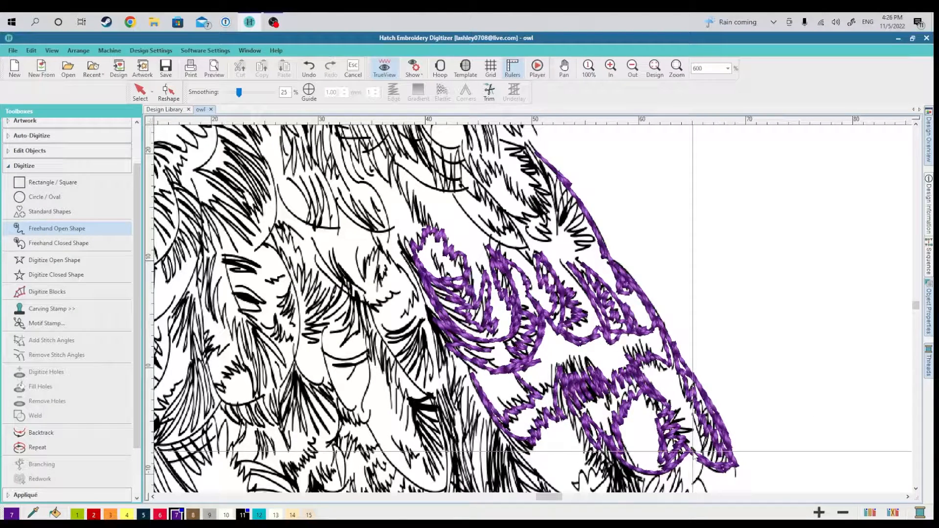
Review the digitized wing feathers at 100% zoom with the line artwork hidden.
{"action": "key", "text": "d"}
{"action": "left_click", "coordinate": [728, 69]}
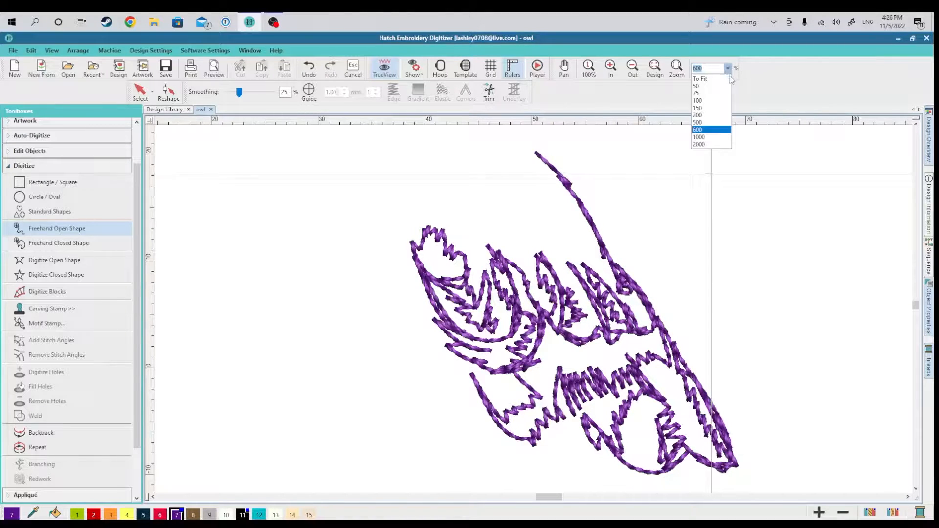
{"action": "left_click", "coordinate": [704, 100]}
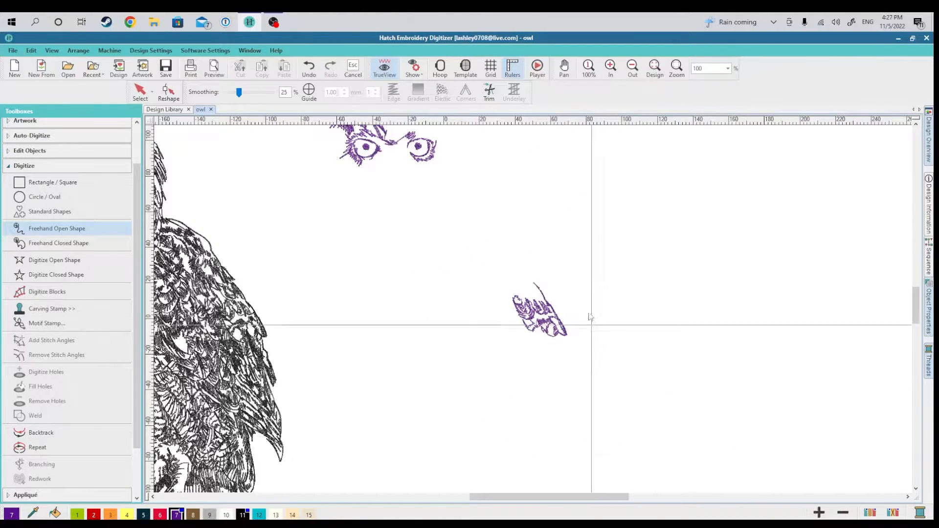
{"action": "left_click_drag", "start_coordinate": [567, 497], "coordinate": [558, 485]}
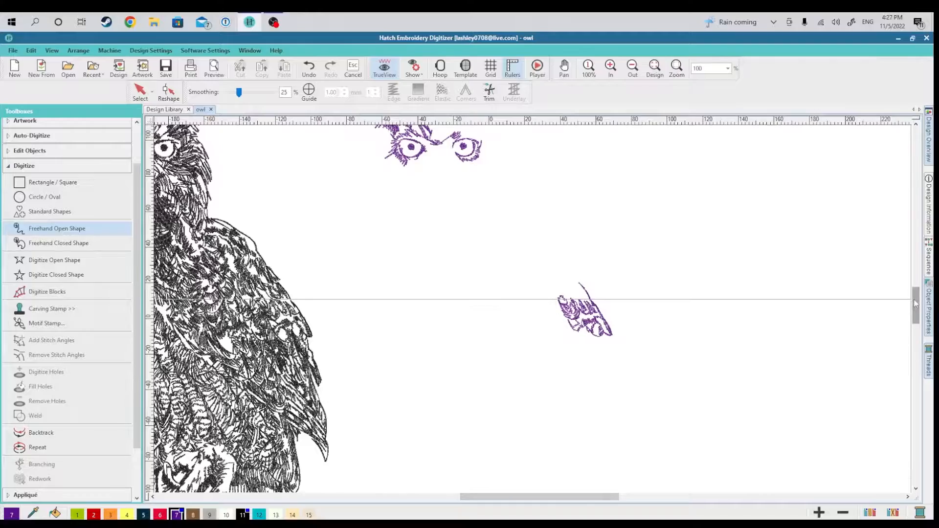
{"action": "scroll", "coordinate": [916, 318], "scroll_direction": "up", "scroll_amount": 3}
Trace the left-hand tail feather's dark bands, inner lines and rounded tip with freehand run stitches, and check them with the artwork hidden.
{"action": "key", "text": "v"}
{"action": "scroll", "coordinate": [917, 321], "scroll_direction": "down", "scroll_amount": 5}
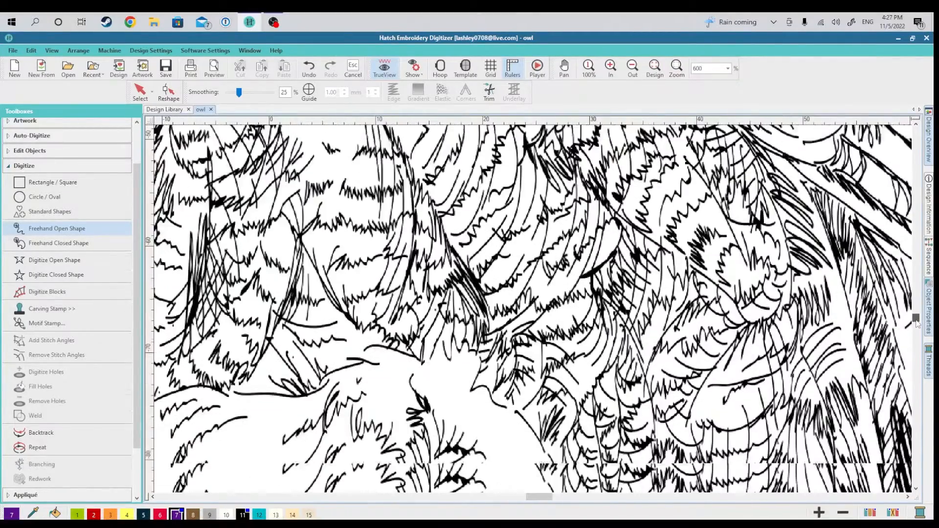
{"action": "mouse_move", "coordinate": [544, 497]}
{"action": "left_mouse_down"}
{"action": "mouse_move", "coordinate": [561, 501]}
{"action": "mouse_move", "coordinate": [553, 502]}
{"action": "left_mouse_up"}
{"action": "scroll", "coordinate": [917, 327], "scroll_direction": "down", "scroll_amount": 3}
{"action": "scroll", "coordinate": [918, 327], "scroll_direction": "up", "scroll_amount": 1}
{"action": "scroll", "coordinate": [918, 327], "scroll_direction": "down", "scroll_amount": 1}
{"action": "scroll", "coordinate": [917, 327], "scroll_direction": "up", "scroll_amount": 2}
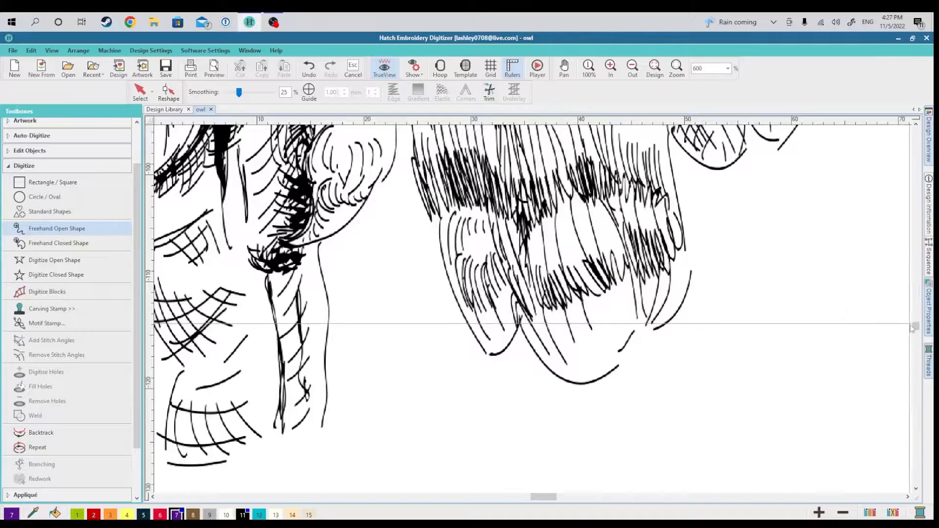
{"action": "scroll", "coordinate": [904, 318], "scroll_direction": "down", "scroll_amount": 1}
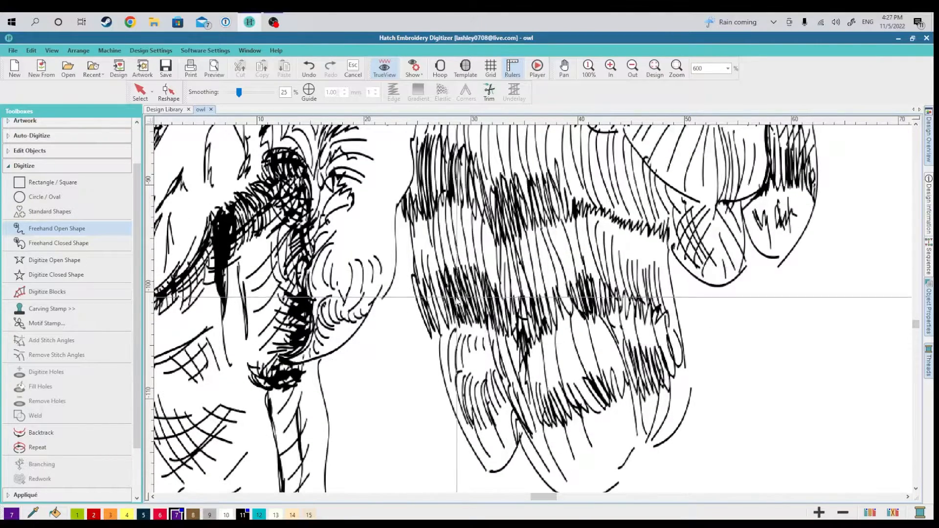
{"action": "mouse_move", "coordinate": [429, 293]}
{"action": "left_mouse_down"}
{"action": "mouse_move", "coordinate": [434, 313]}
{"action": "mouse_move", "coordinate": [448, 293]}
{"action": "mouse_move", "coordinate": [467, 294]}
{"action": "mouse_move", "coordinate": [479, 273]}
{"action": "mouse_move", "coordinate": [492, 287]}
{"action": "left_mouse_up"}
{"action": "mouse_move", "coordinate": [512, 320]}
{"action": "left_mouse_down"}
{"action": "mouse_move", "coordinate": [526, 399]}
{"action": "mouse_move", "coordinate": [495, 330]}
{"action": "mouse_move", "coordinate": [512, 391]}
{"action": "mouse_move", "coordinate": [487, 369]}
{"action": "mouse_move", "coordinate": [451, 364]}
{"action": "mouse_move", "coordinate": [461, 410]}
{"action": "mouse_move", "coordinate": [479, 433]}
{"action": "mouse_move", "coordinate": [463, 395]}
{"action": "mouse_move", "coordinate": [479, 415]}
{"action": "mouse_move", "coordinate": [486, 384]}
{"action": "mouse_move", "coordinate": [521, 436]}
{"action": "mouse_move", "coordinate": [491, 472]}
{"action": "mouse_move", "coordinate": [455, 394]}
{"action": "mouse_move", "coordinate": [462, 428]}
{"action": "mouse_move", "coordinate": [438, 349]}
{"action": "mouse_move", "coordinate": [459, 427]}
{"action": "mouse_move", "coordinate": [434, 332]}
{"action": "mouse_move", "coordinate": [473, 447]}
{"action": "left_mouse_up"}
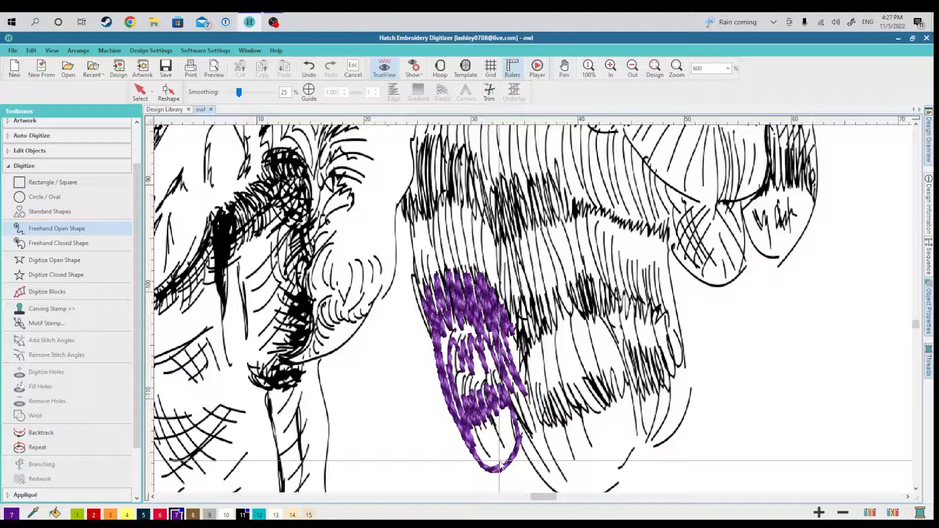
{"action": "key", "text": "d"}
{"action": "key", "text": "d"}
Digitize the lower dark band at the tail's right-hand edge as a zigzagging Single Run open shape placed point by point.
{"action": "left_click_drag", "start_coordinate": [550, 497], "coordinate": [547, 496]}
{"action": "scroll", "coordinate": [914, 330], "scroll_direction": "up", "scroll_amount": 3}
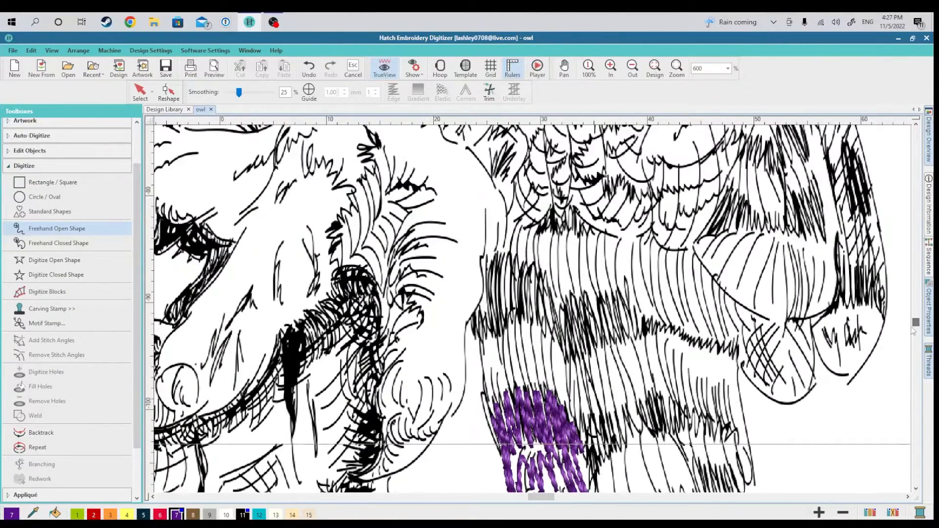
{"action": "scroll", "coordinate": [913, 330], "scroll_direction": "right", "scroll_amount": 3}
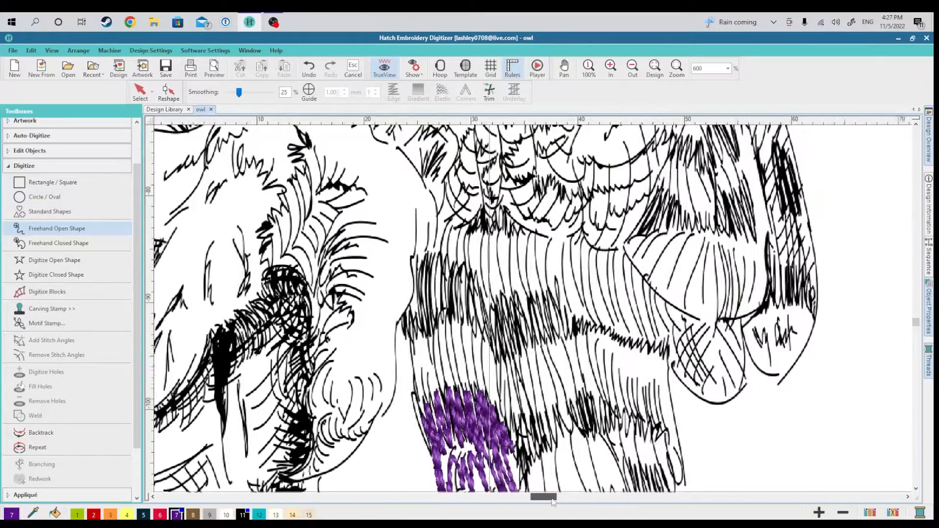
{"action": "scroll", "coordinate": [916, 324], "scroll_direction": "down", "scroll_amount": 5}
{"action": "scroll", "coordinate": [914, 326], "scroll_direction": "up", "scroll_amount": 2}
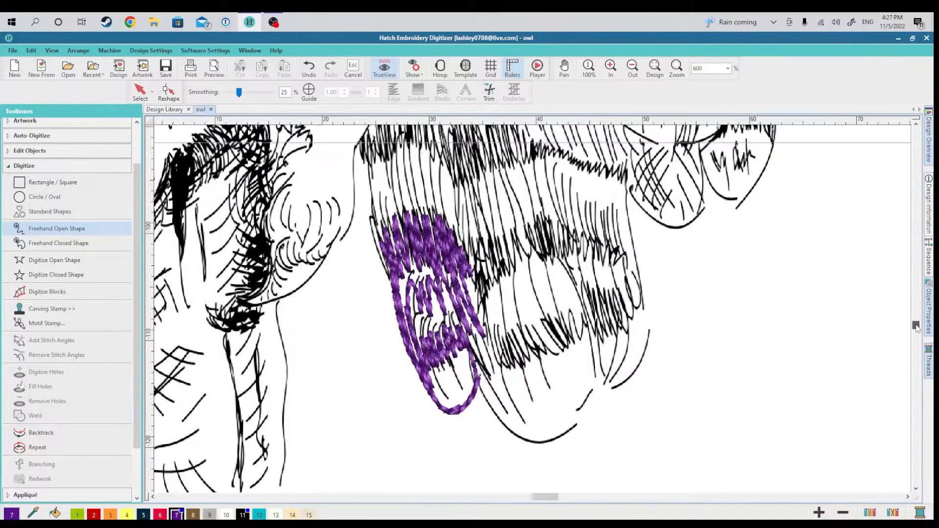
{"action": "left_click", "coordinate": [66, 260]}
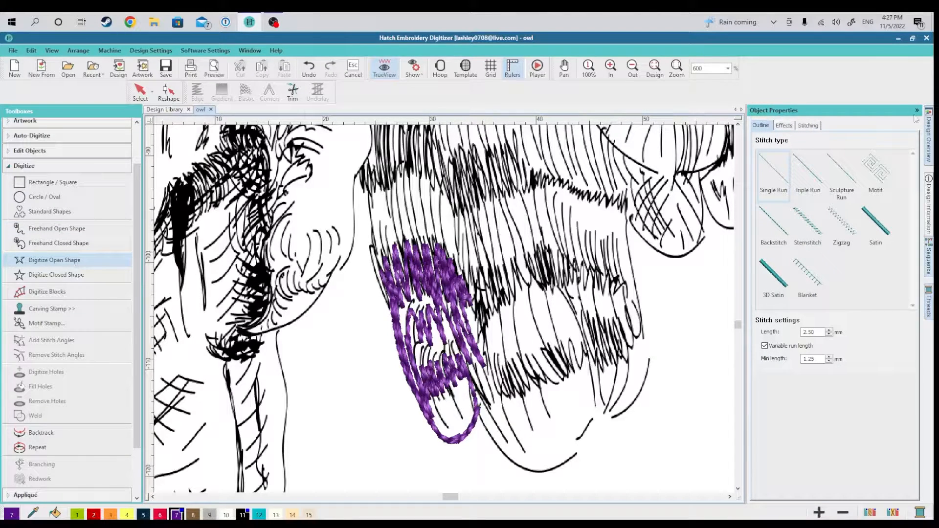
{"action": "left_click", "coordinate": [914, 116]}
{"action": "scroll", "coordinate": [916, 328], "scroll_direction": "up", "scroll_amount": 1}
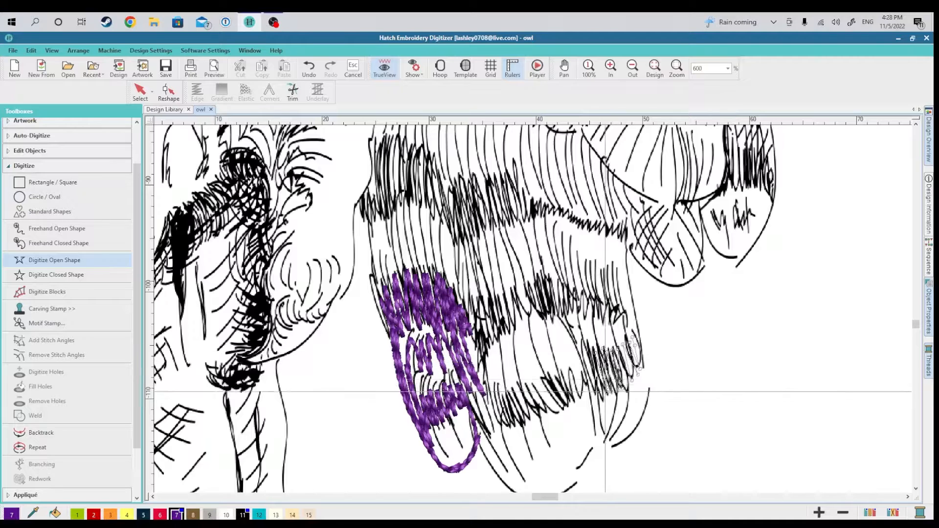
{"action": "key", "text": "Return"}
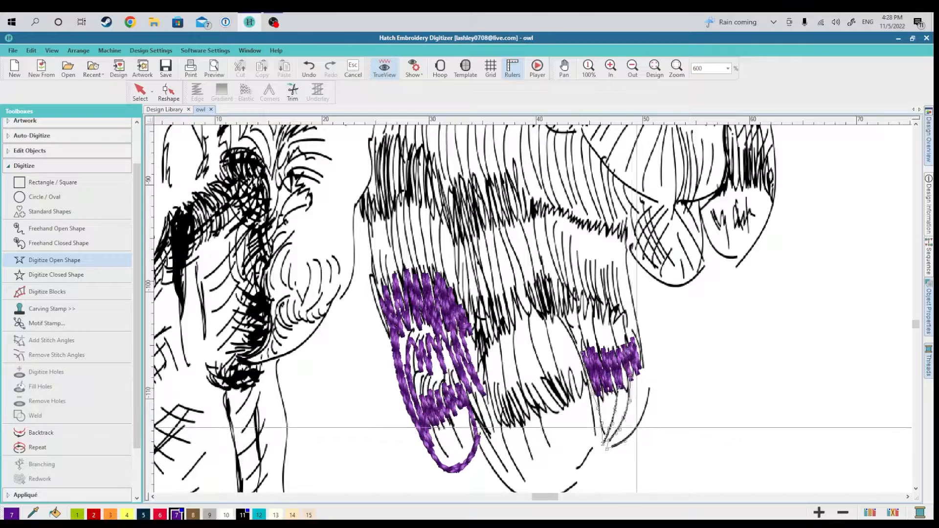
Complete the open run shape around the right-hand tail feather's tip and view the whole design with the line artwork hidden.
{"action": "left_click", "coordinate": [643, 350]}
{"action": "left_click", "coordinate": [650, 383]}
{"action": "left_click", "coordinate": [649, 398]}
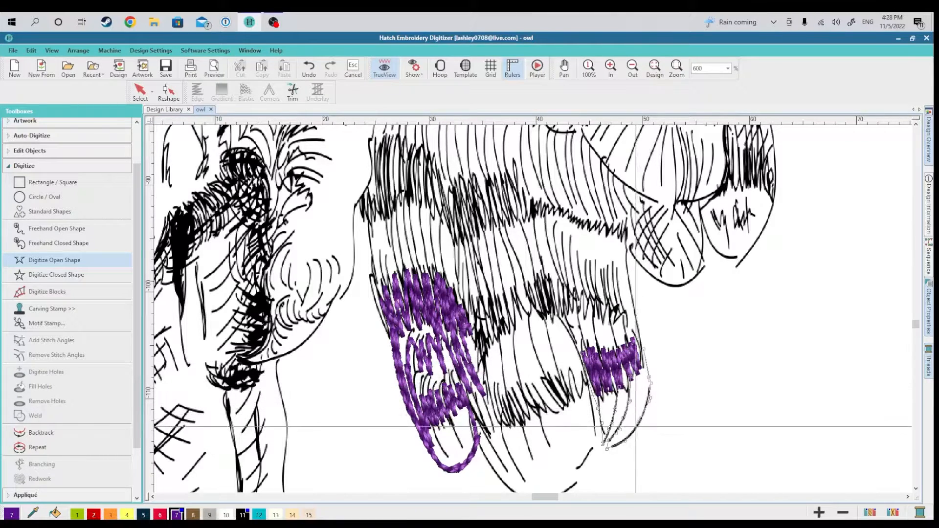
{"action": "key", "text": "Return"}
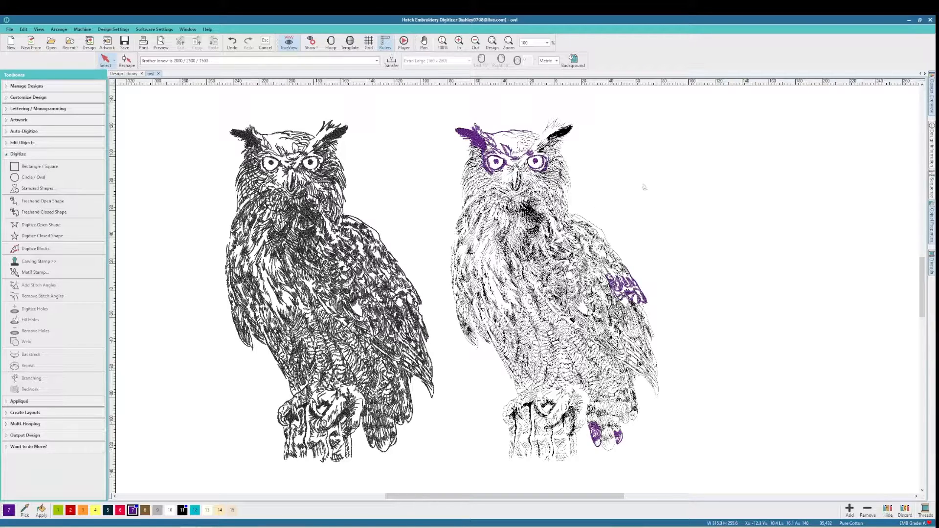
{"action": "key", "text": "d"}
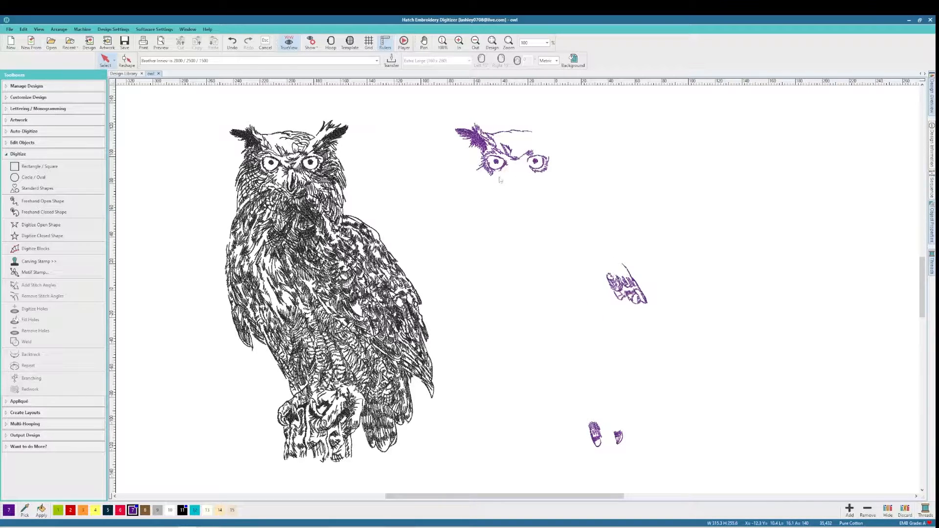